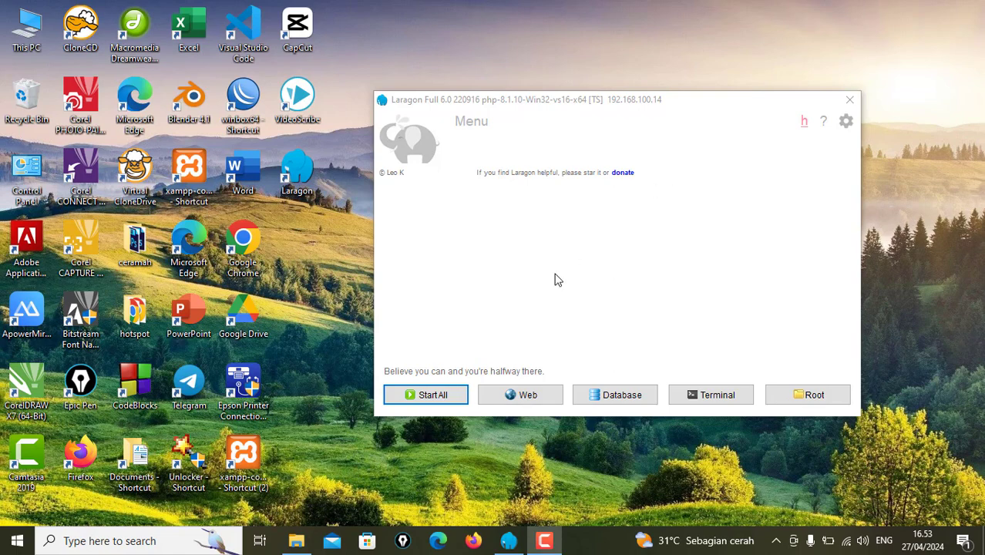
- Open Google Chrome, go to laravel.com and open the Laravel documentation
click(244, 262)
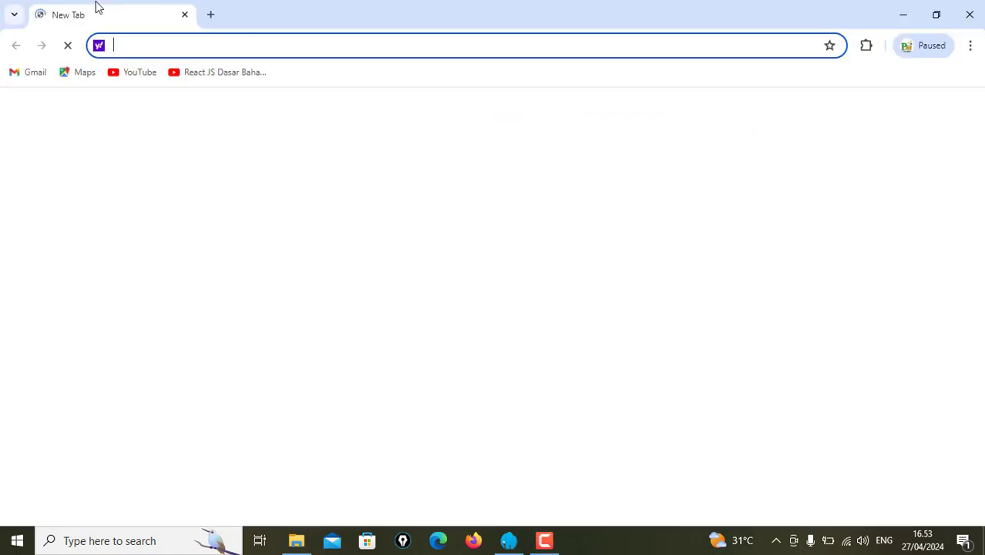
text(lar)
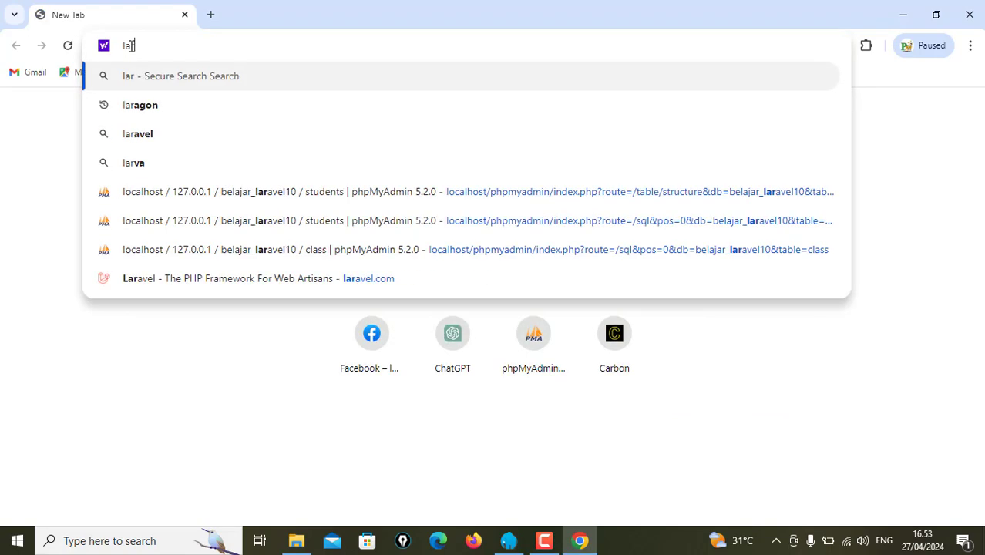
text(avel.com)
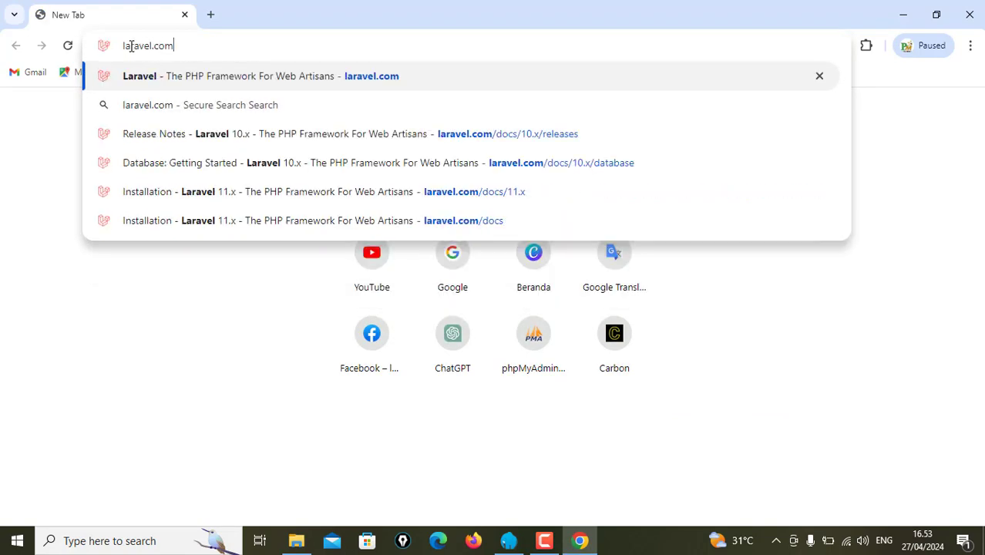
key(Return)
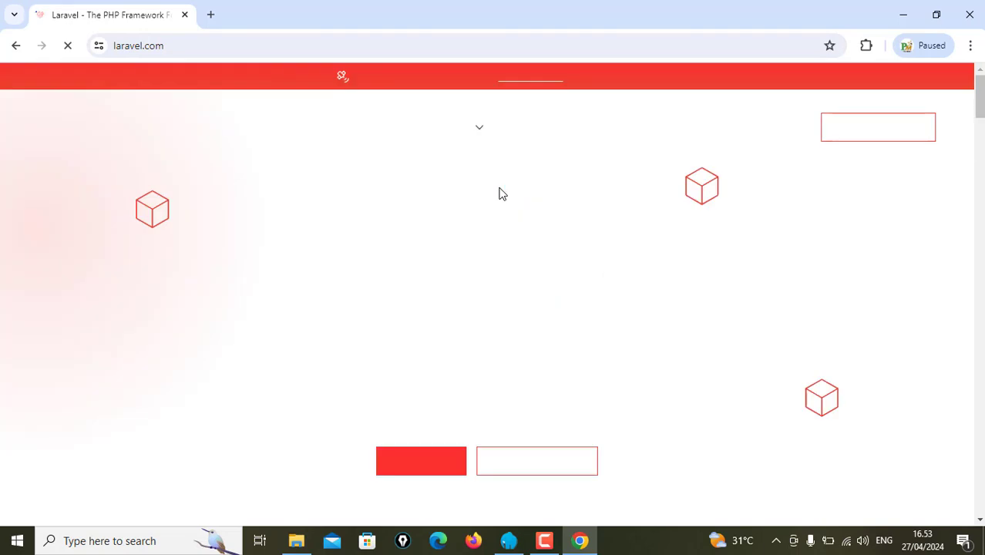
click(846, 139)
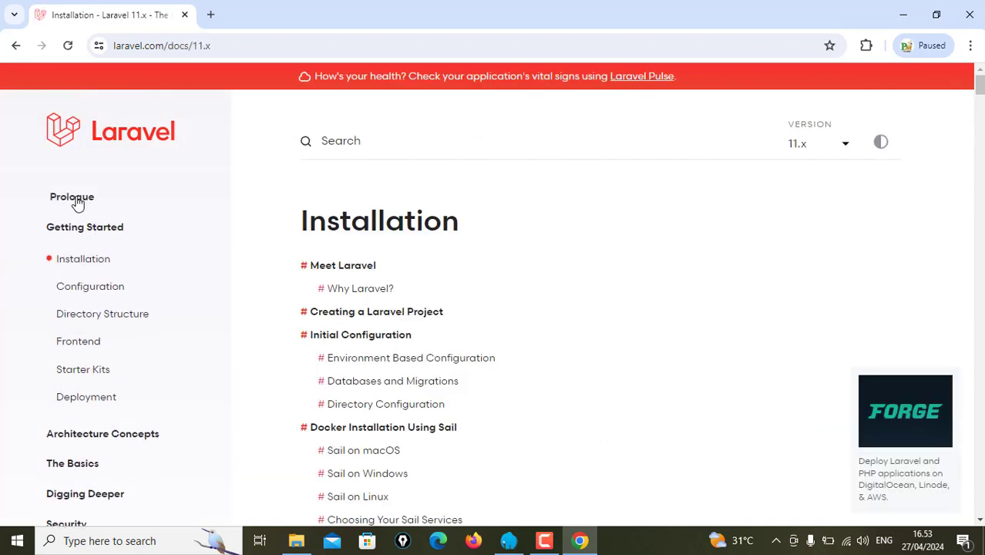
- Open the Release Notes under Prologue and check the PHP versions supported by Laravel 10 in the Support Policy table
click(72, 199)
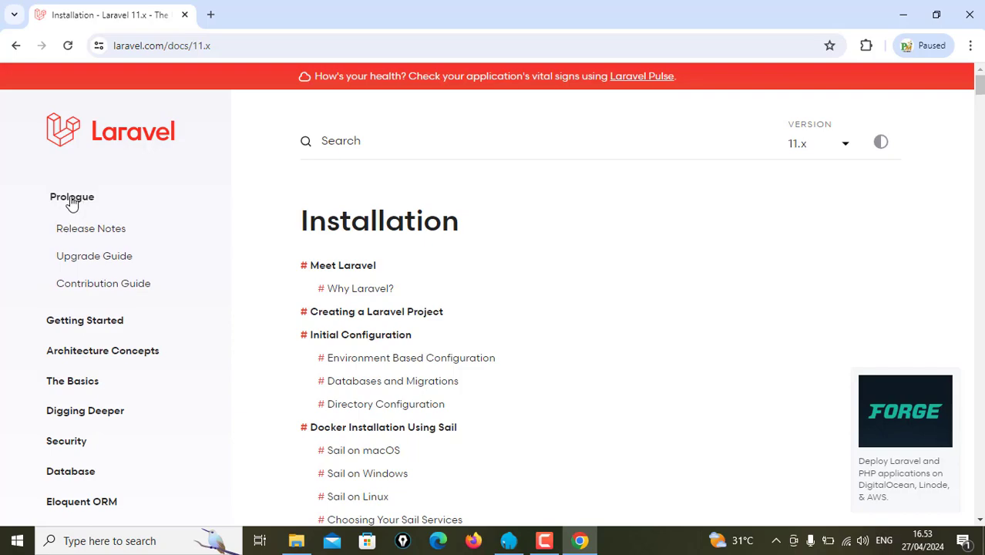
click(96, 233)
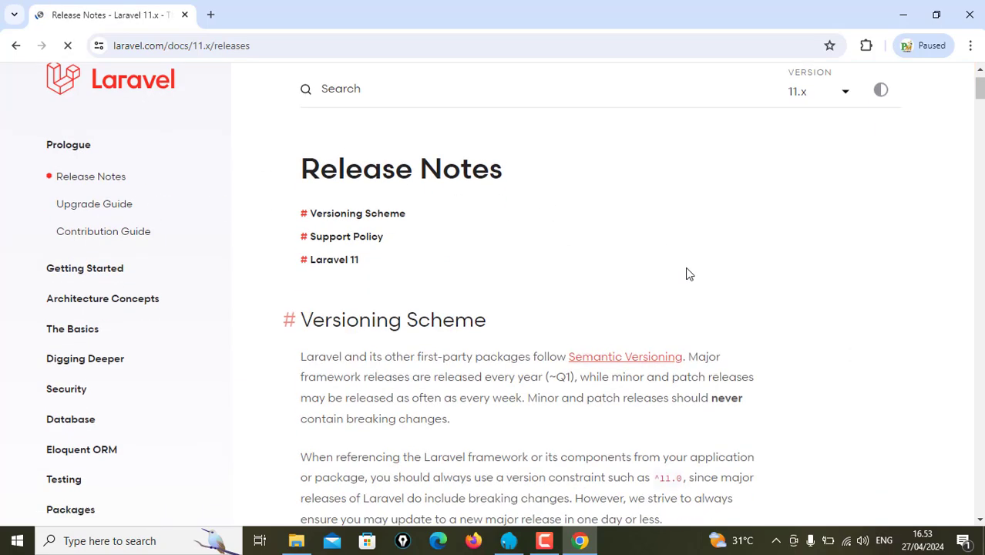
scroll(689, 271, down, 10)
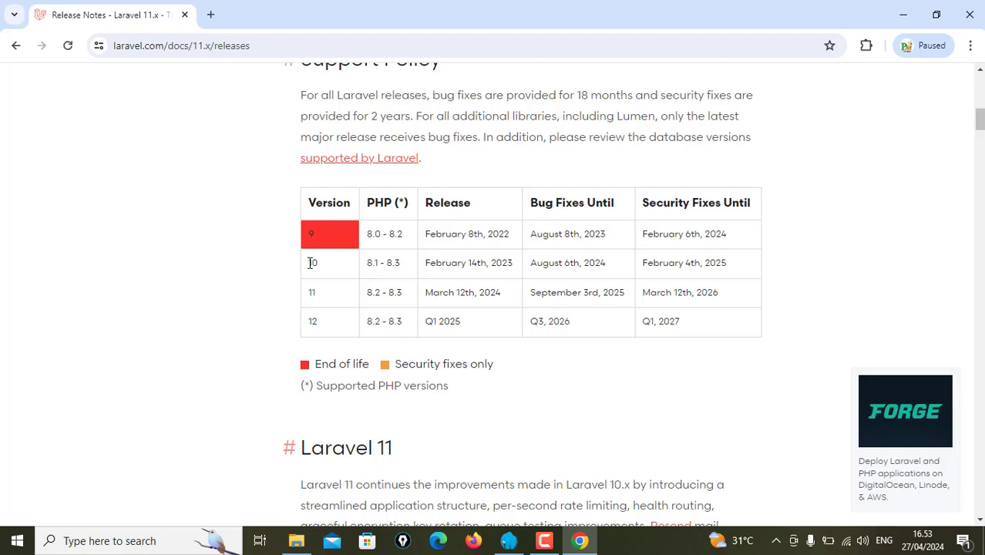
double_click(311, 263)
drag(366, 264, 377, 282)
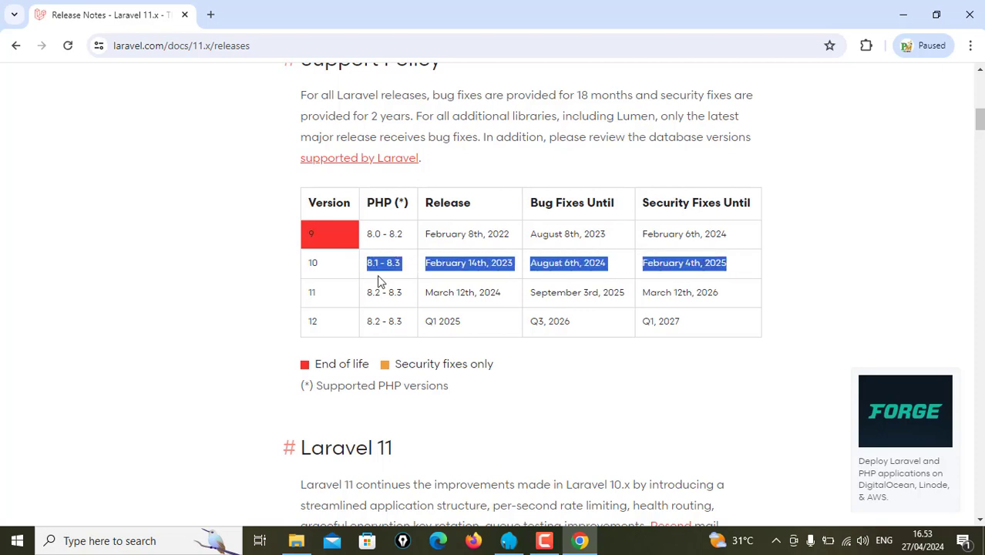
- Switch to Laragon and start all of its services
click(518, 534)
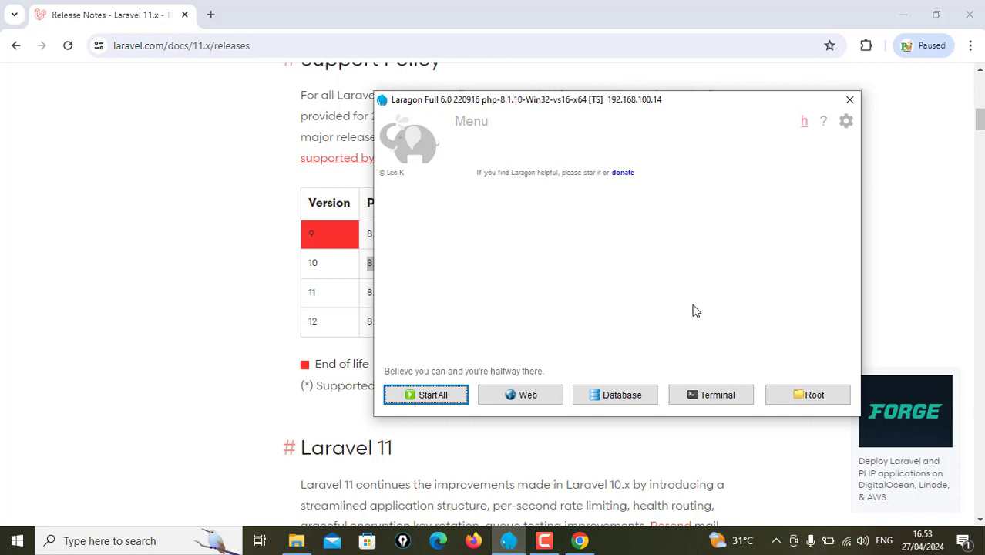
click(432, 399)
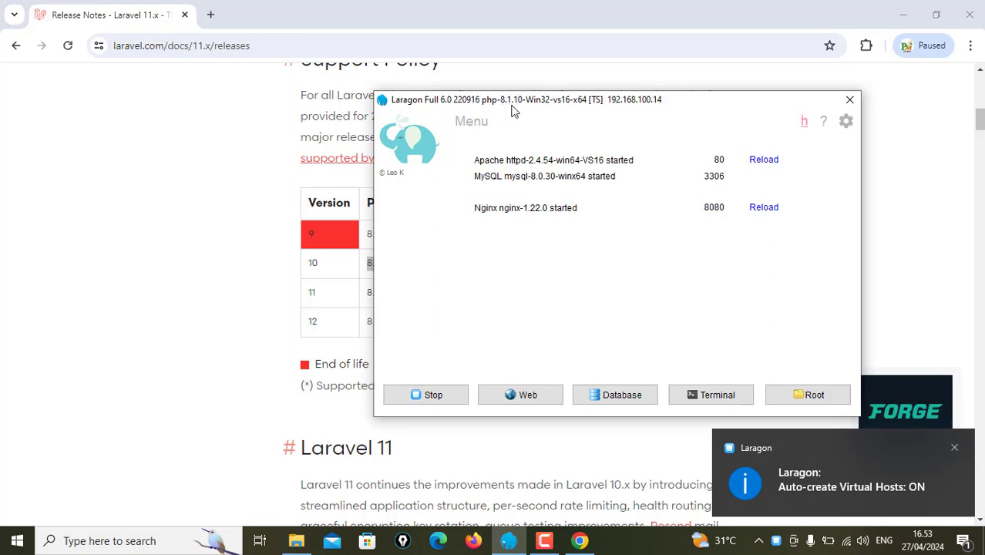
- Check which PHP versions are available in Laragon, then close its options
right_click(605, 277)
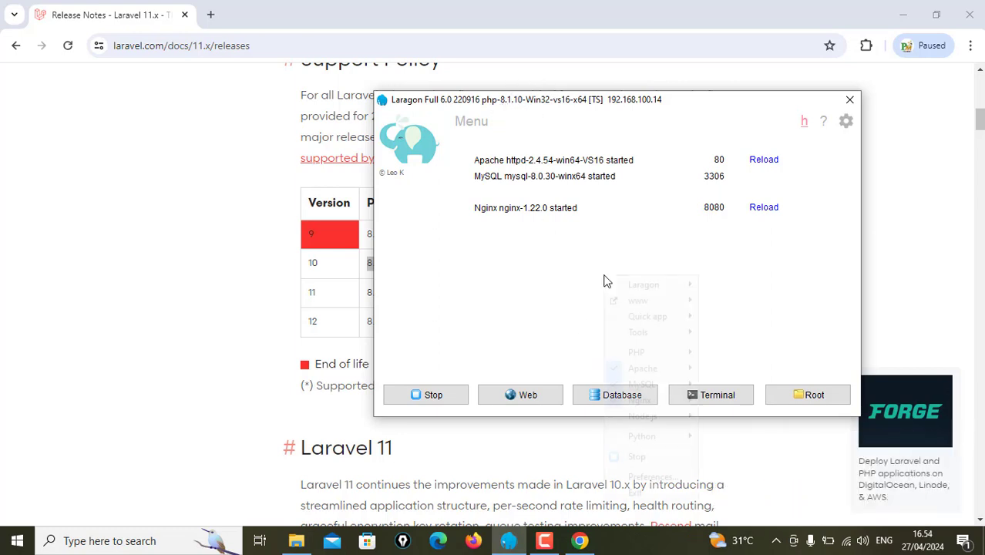
mouse_move(682, 353)
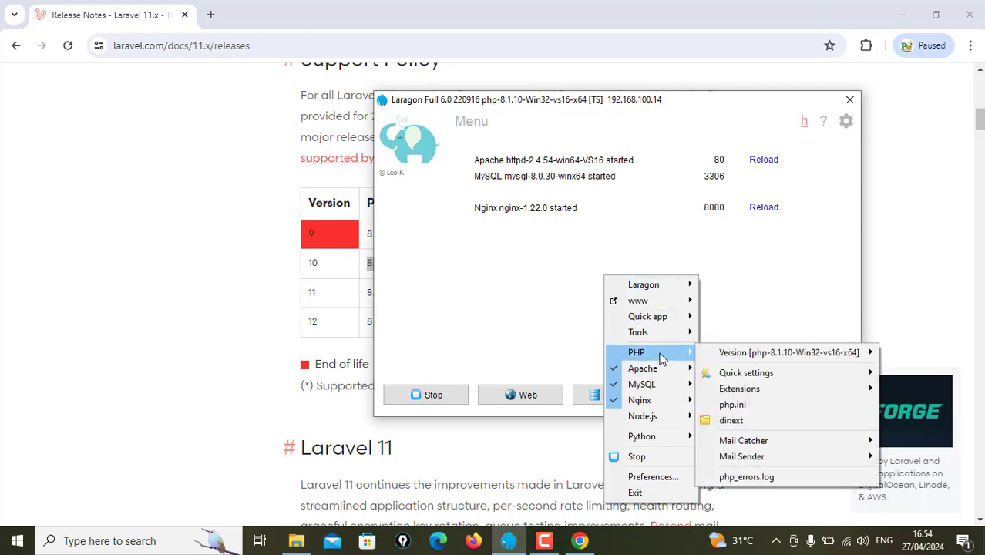
mouse_move(747, 355)
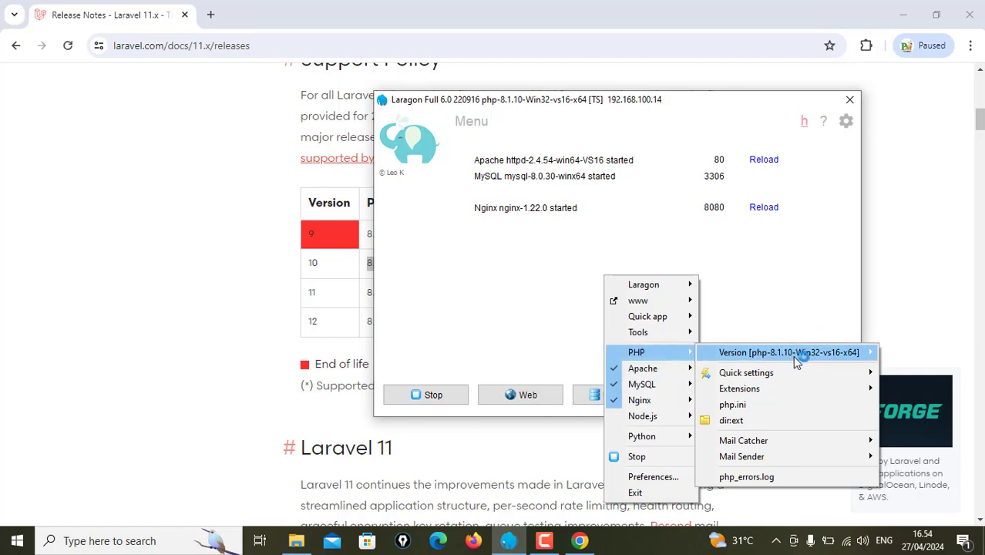
mouse_move(786, 363)
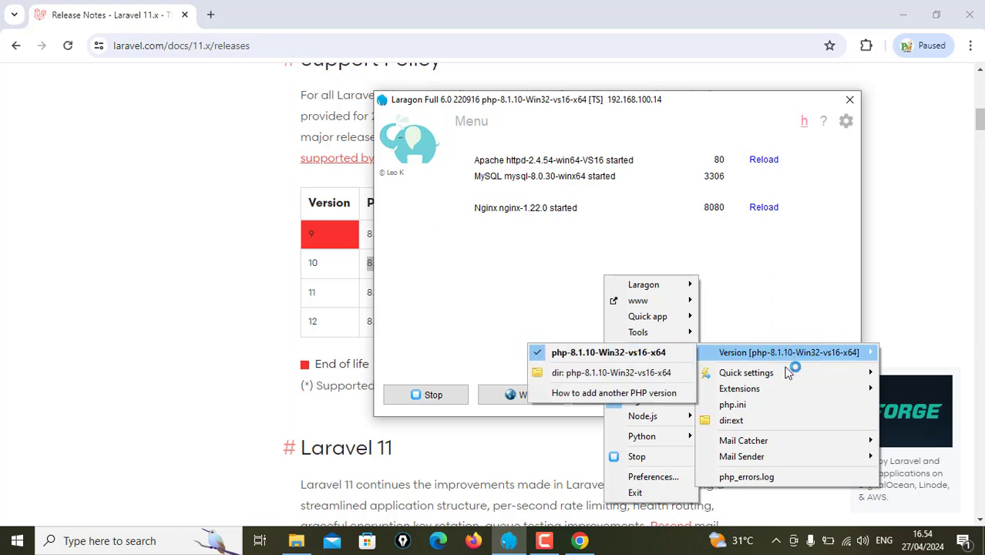
mouse_move(819, 373)
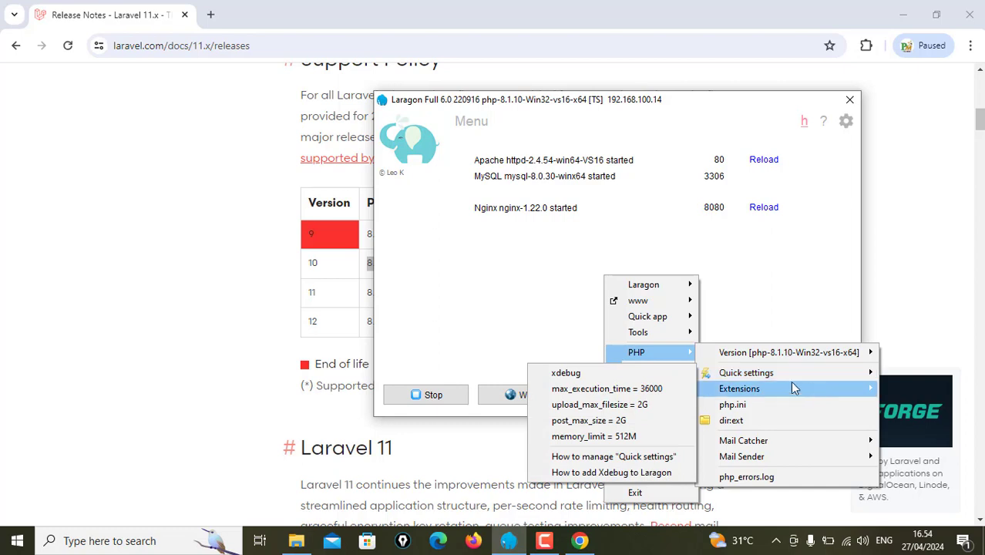
click(644, 76)
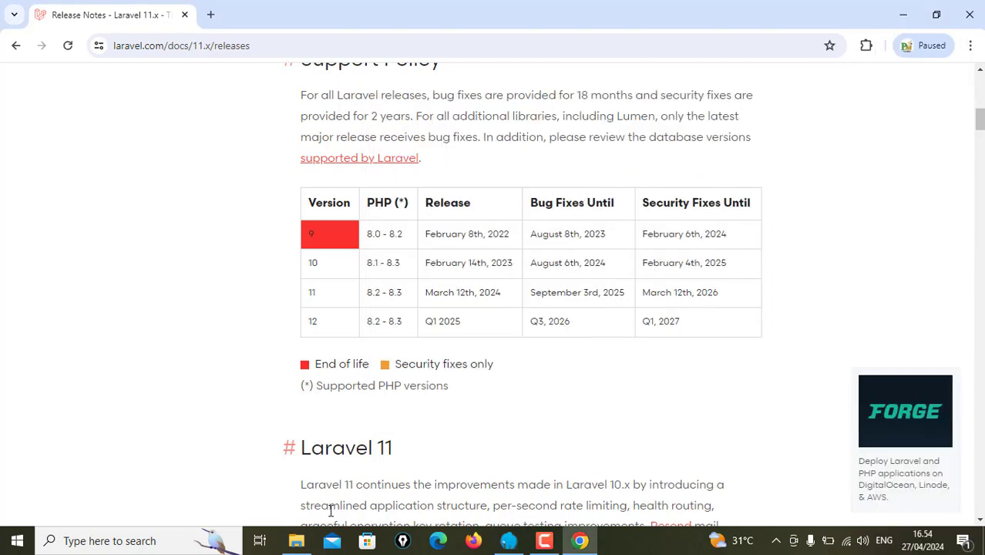
- Switch to File Explorer and open the youtuber folder on Local Disk (D:)
click(299, 543)
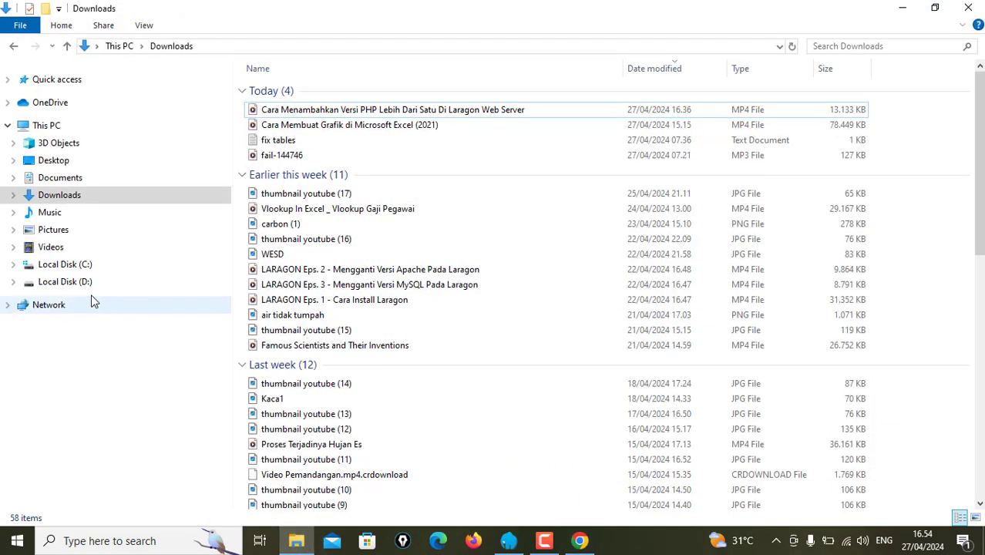
click(90, 283)
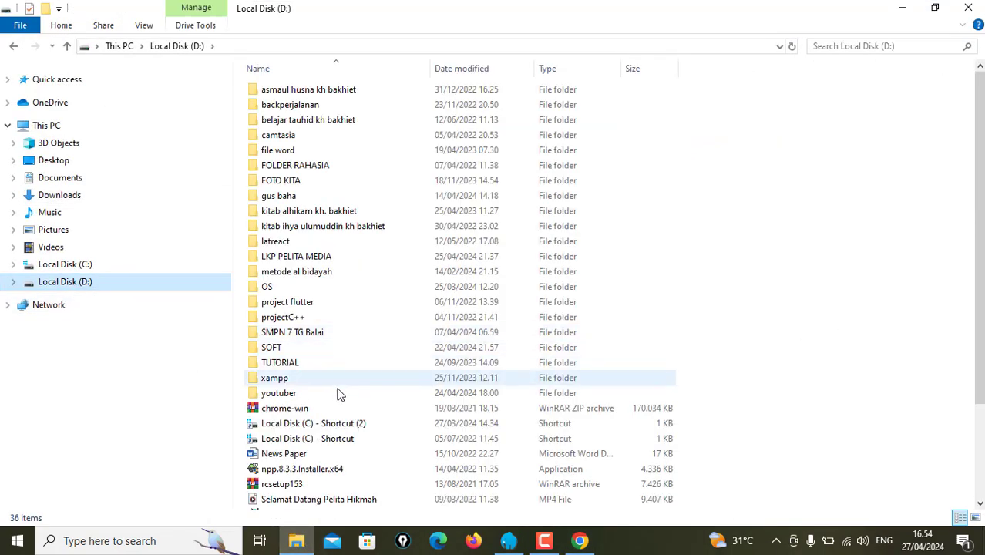
double_click(299, 393)
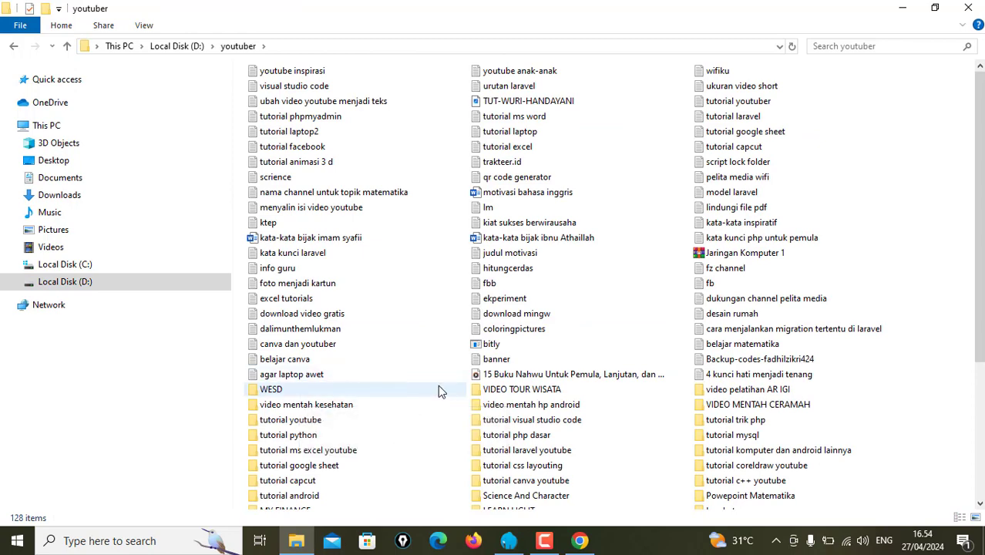
- Find the folder "hasil jadi pelita media" and open its LARAVEL10 subfolder
scroll(438, 391, down, 4)
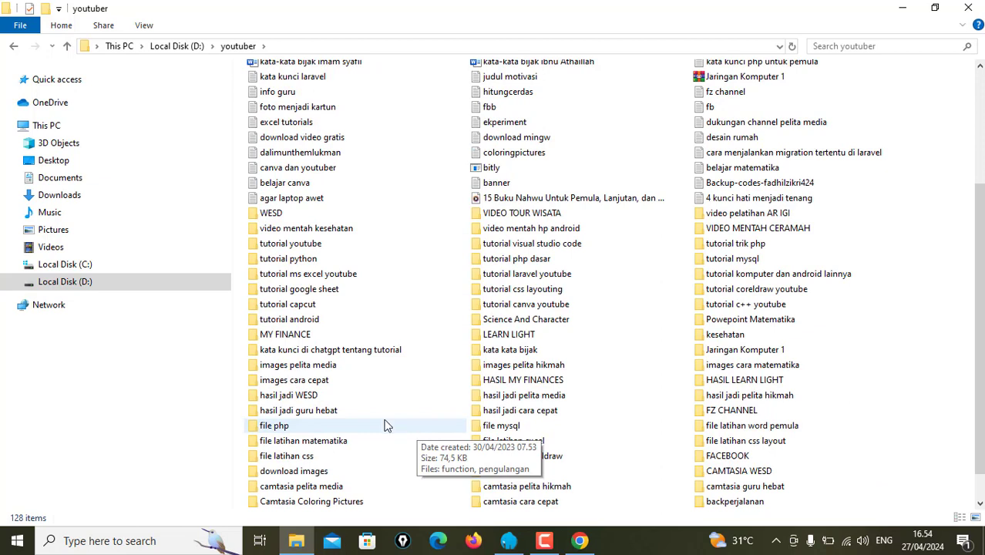
click(307, 368)
key(h)
key(h)
key(h)
key(h)
key(h)
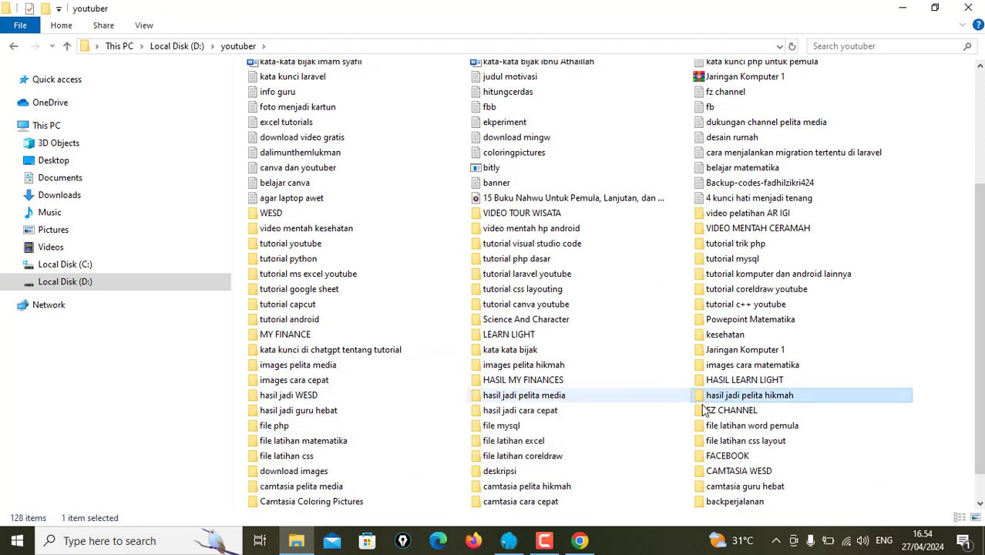
key(h)
key(h)
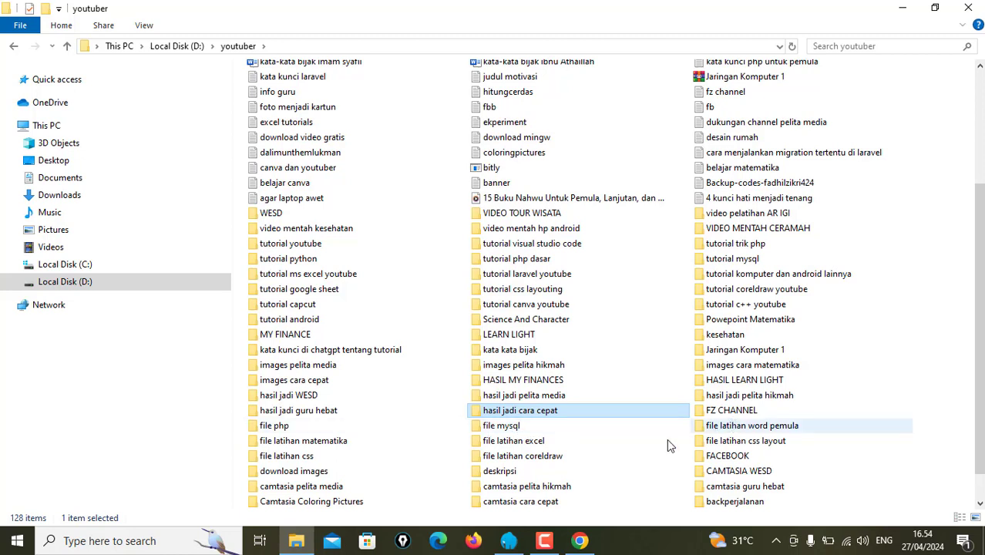
key(h)
key(h)
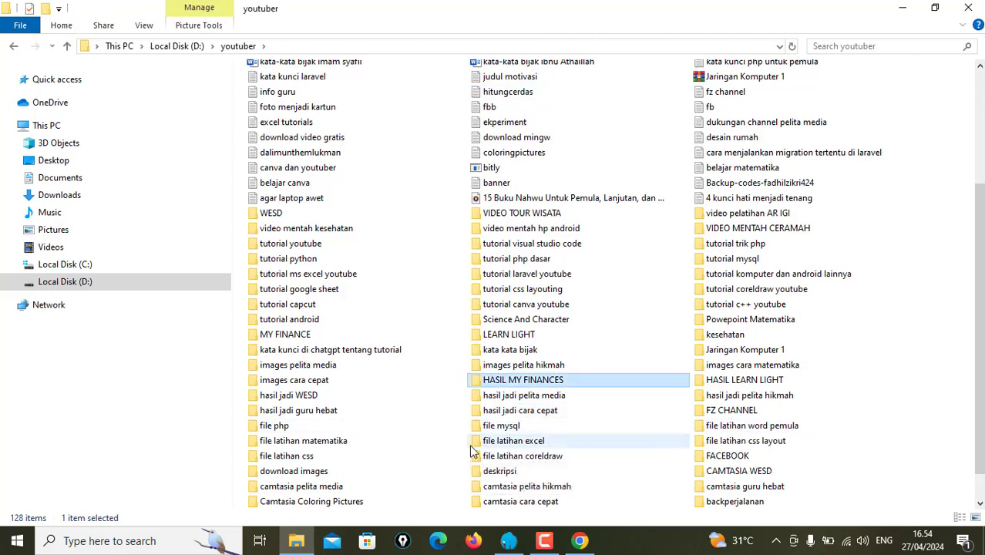
key(h)
key(h)
key(h)
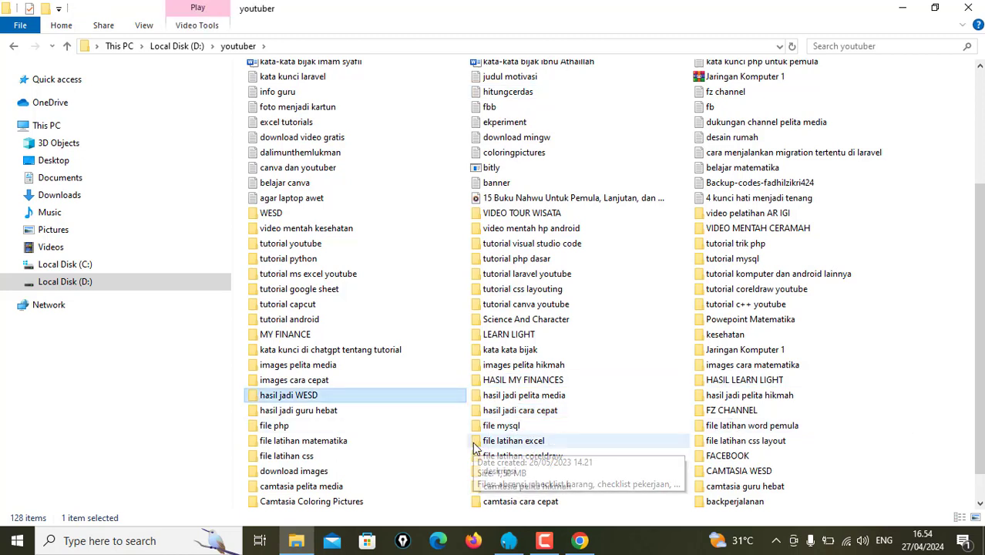
double_click(550, 395)
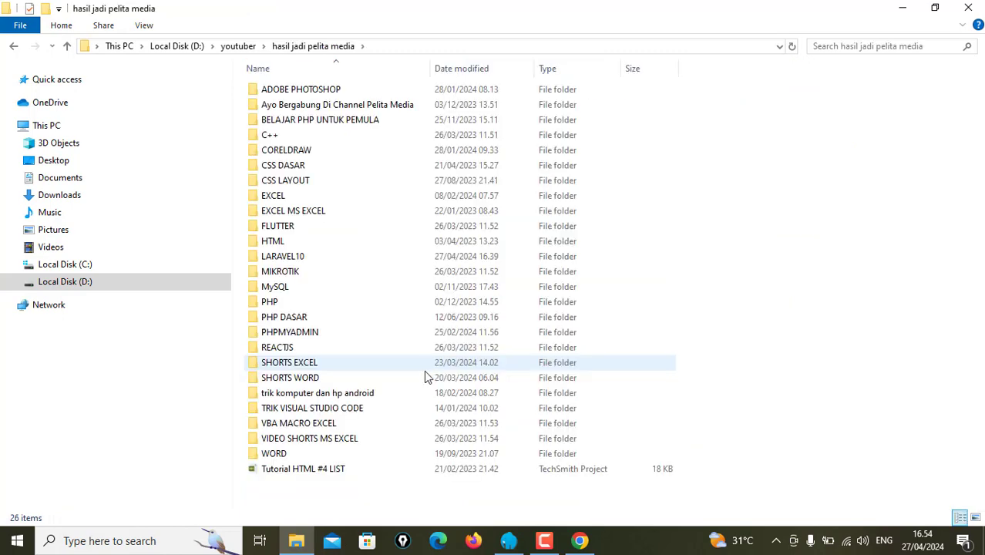
double_click(288, 256)
scroll(636, 380, down, 2)
scroll(635, 385, down, 5)
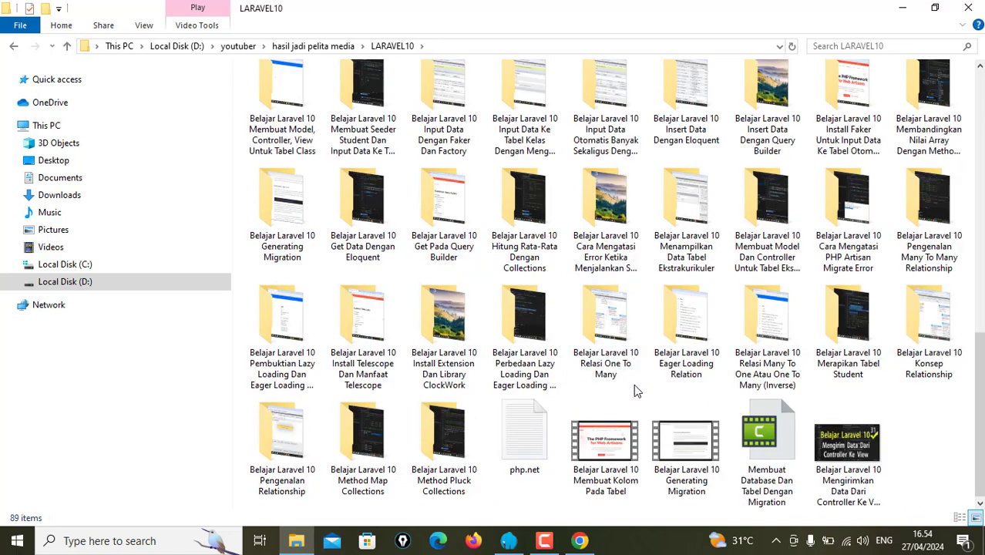
double_click(526, 406)
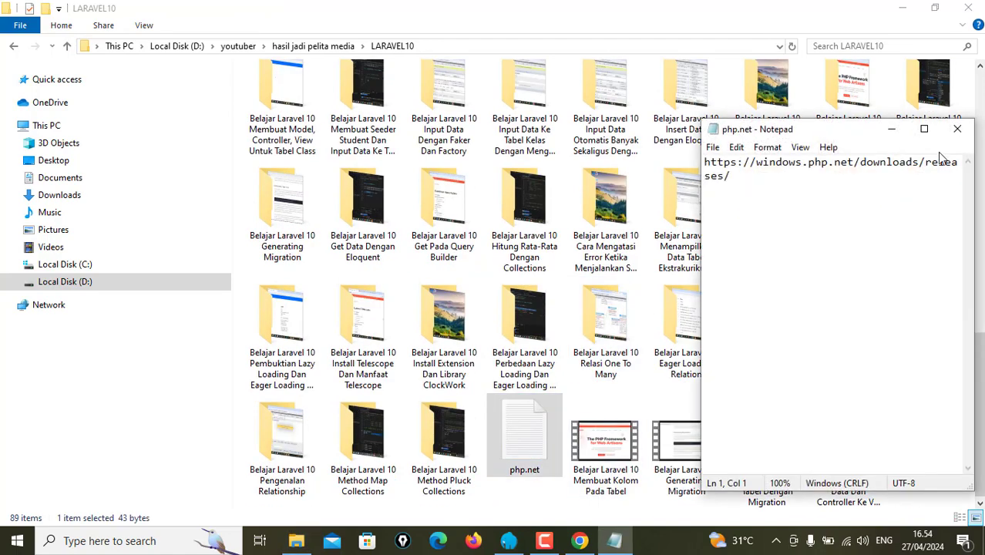
drag(703, 164, 760, 181)
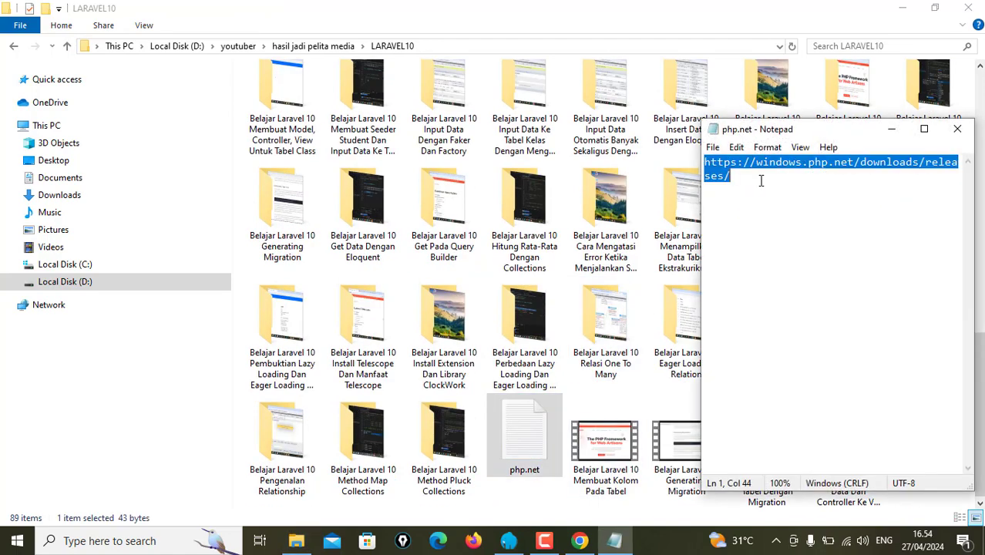
right_click(810, 163)
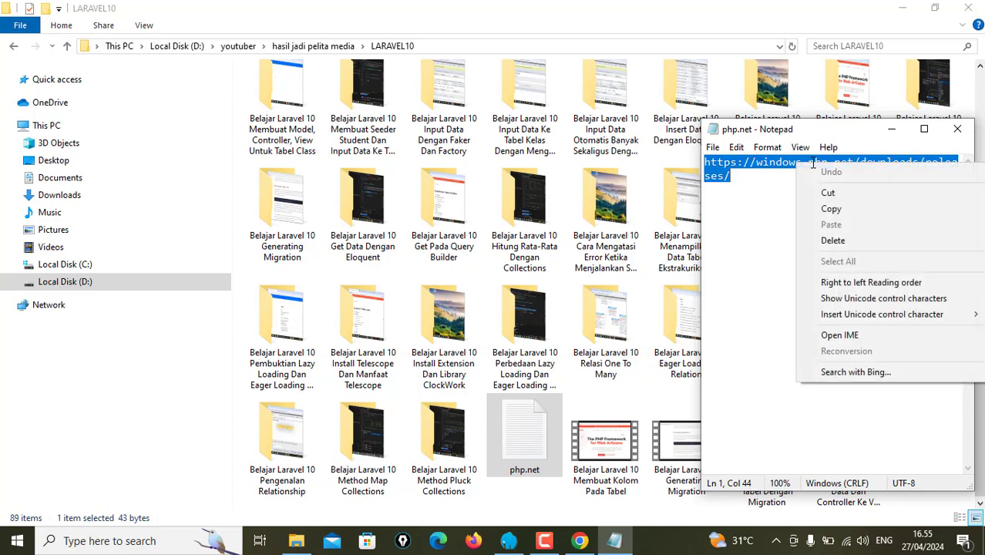
click(830, 209)
- Switch to Chrome and load the copied windows.php.net/downloads/releases/ address in a new tab
click(580, 540)
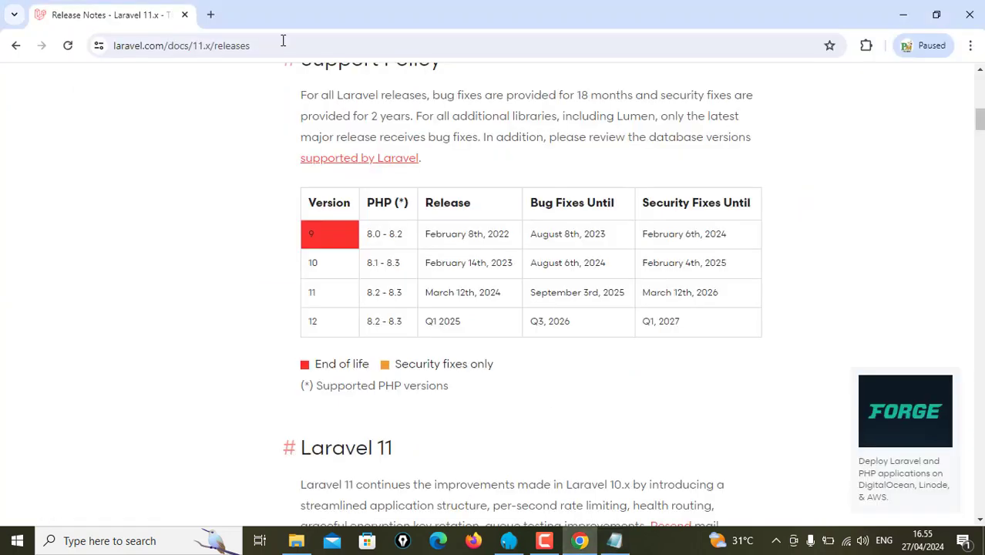
click(210, 15)
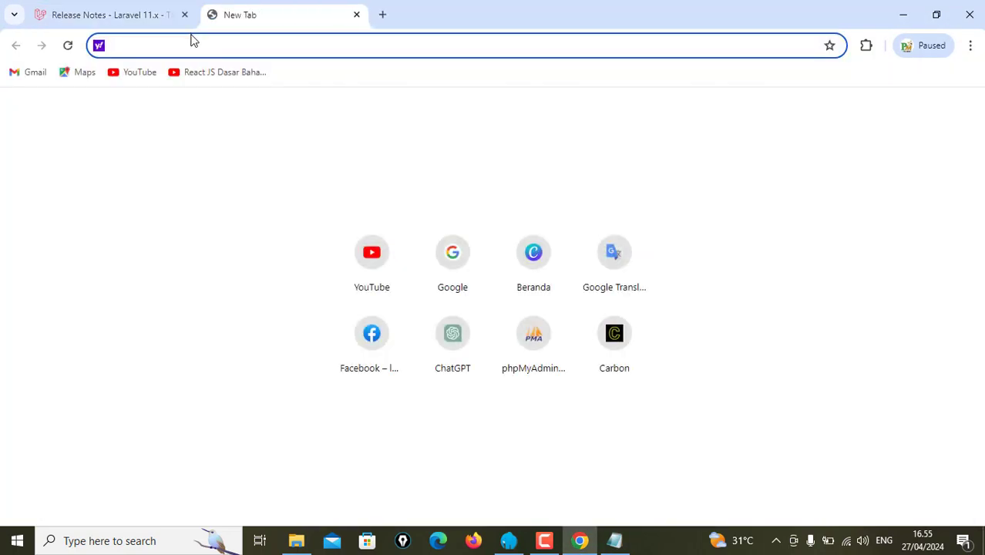
key(ctrl+v)
key(Return)
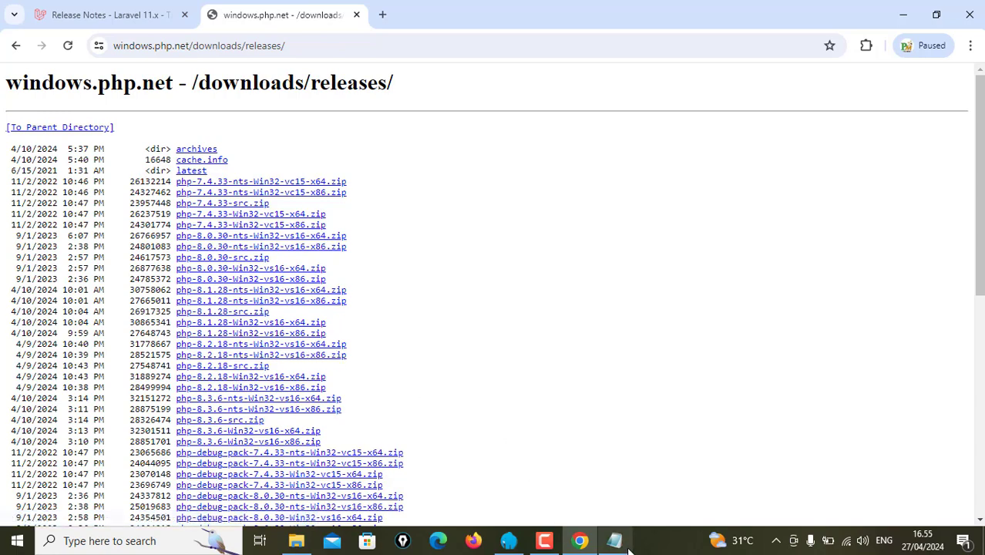
- Switch to Laragon and check which PHP version its PHP settings list as active
click(581, 542)
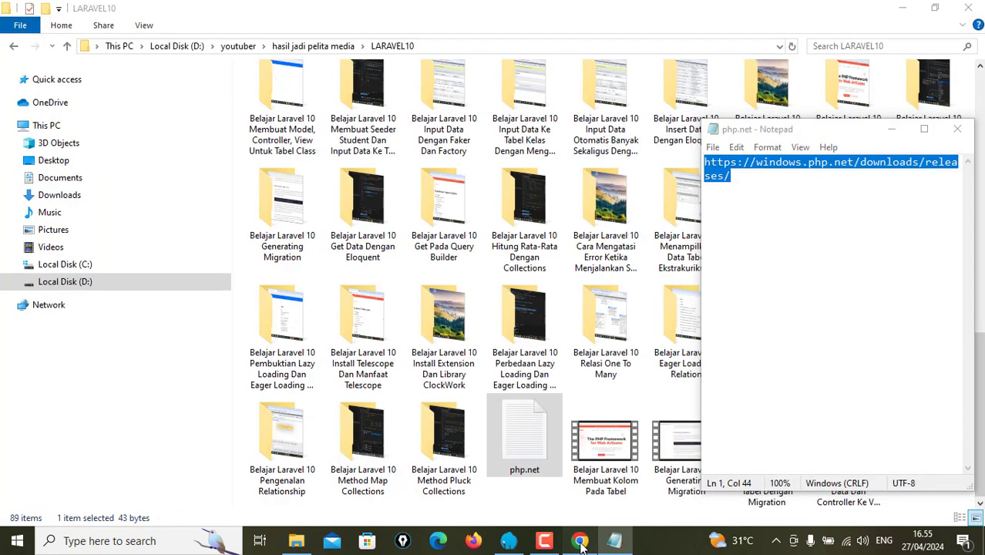
click(580, 542)
click(510, 543)
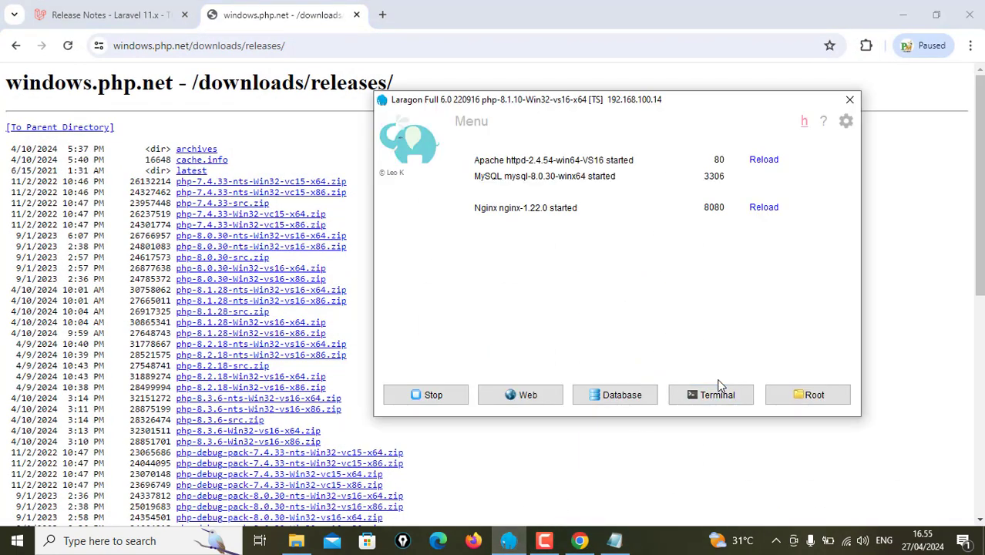
right_click(571, 293)
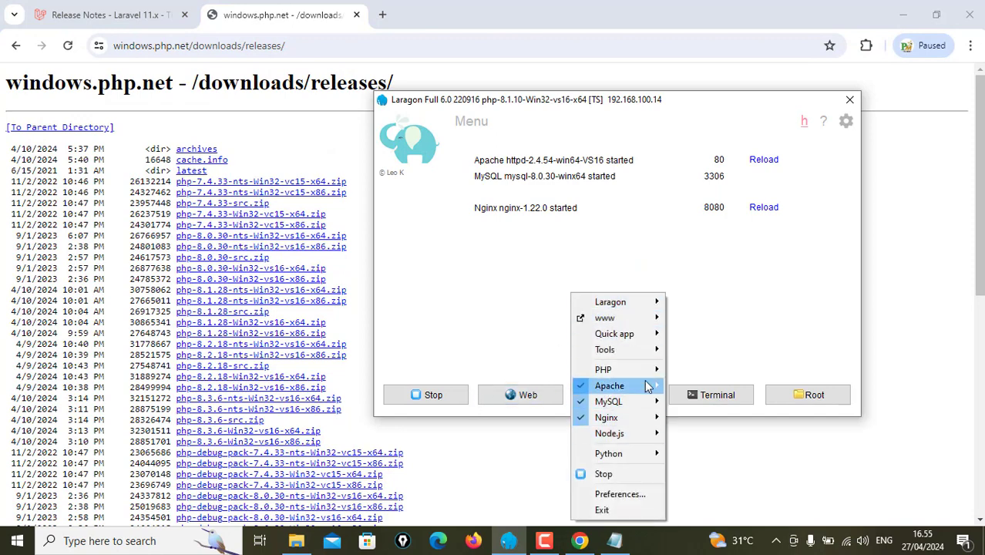
mouse_move(646, 371)
mouse_move(800, 376)
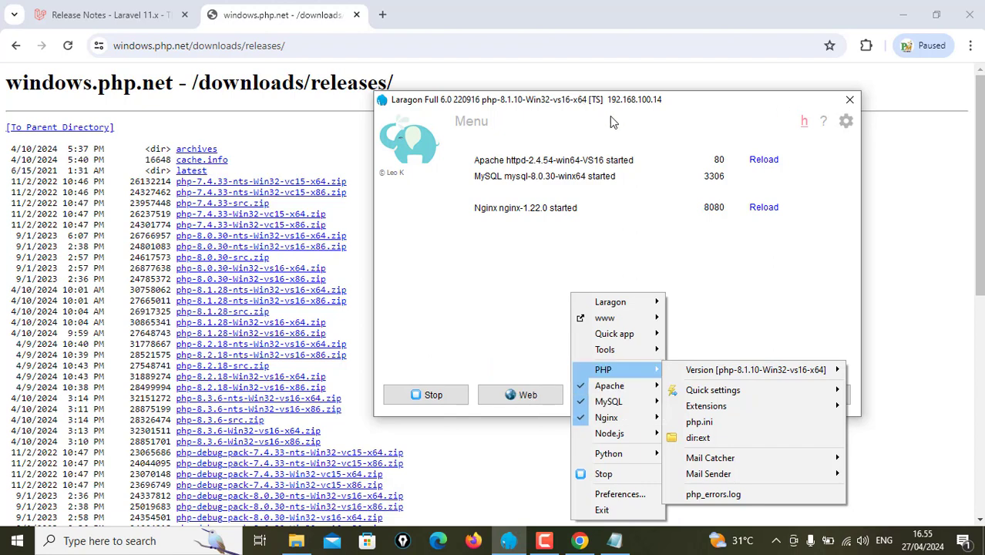
click(940, 263)
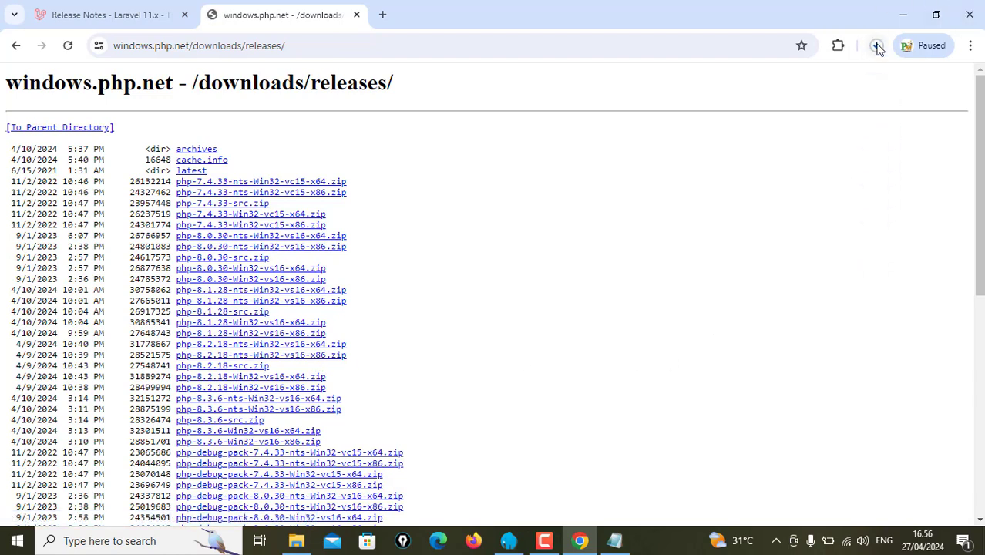
- Check the download progress of php-8.2.18-nts-Win32-vs16-x86.zip in the browser's recent download history
click(877, 46)
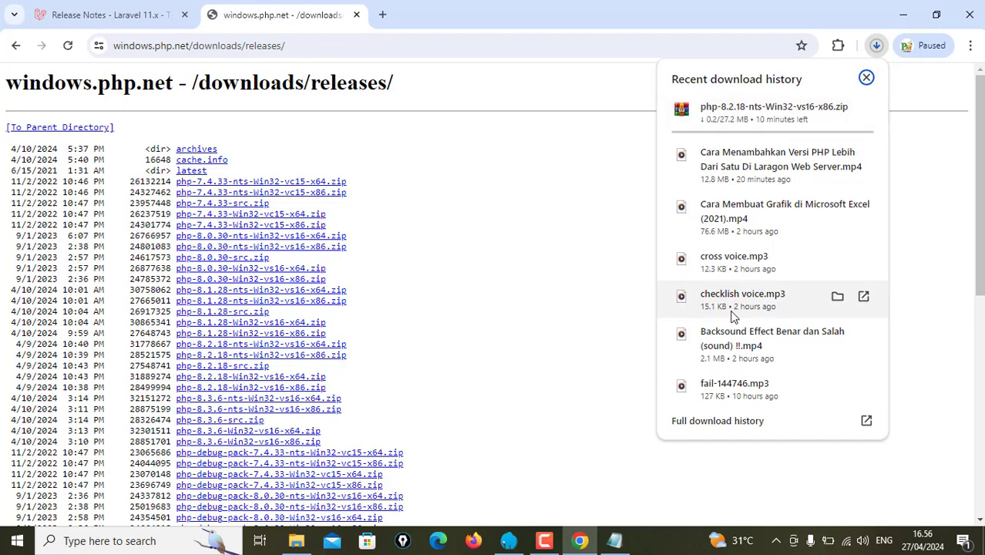
click(553, 542)
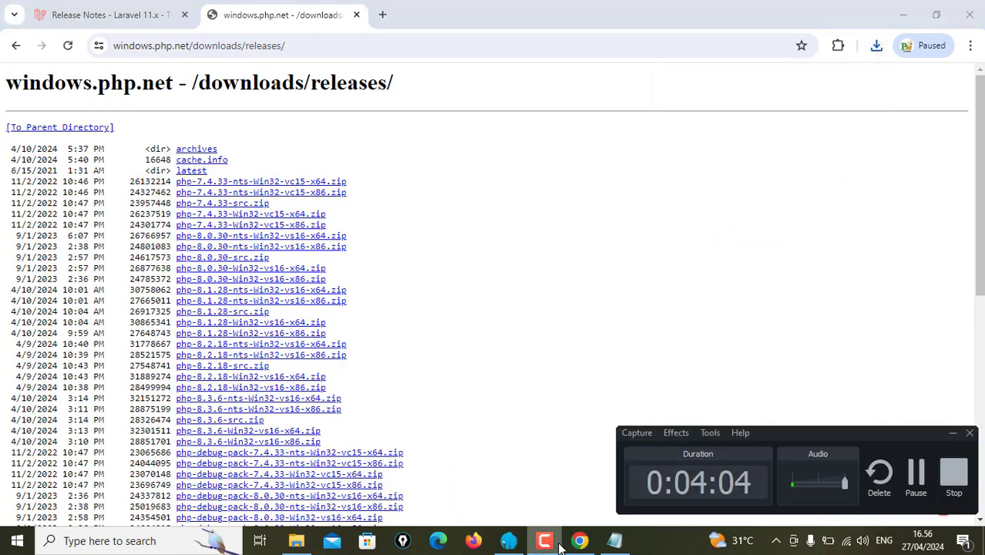
click(560, 547)
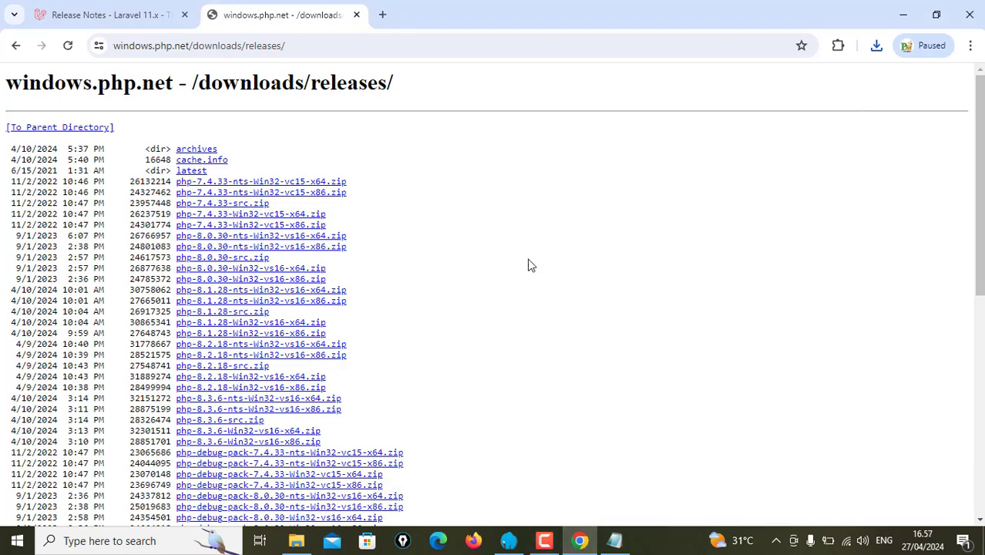
click(540, 548)
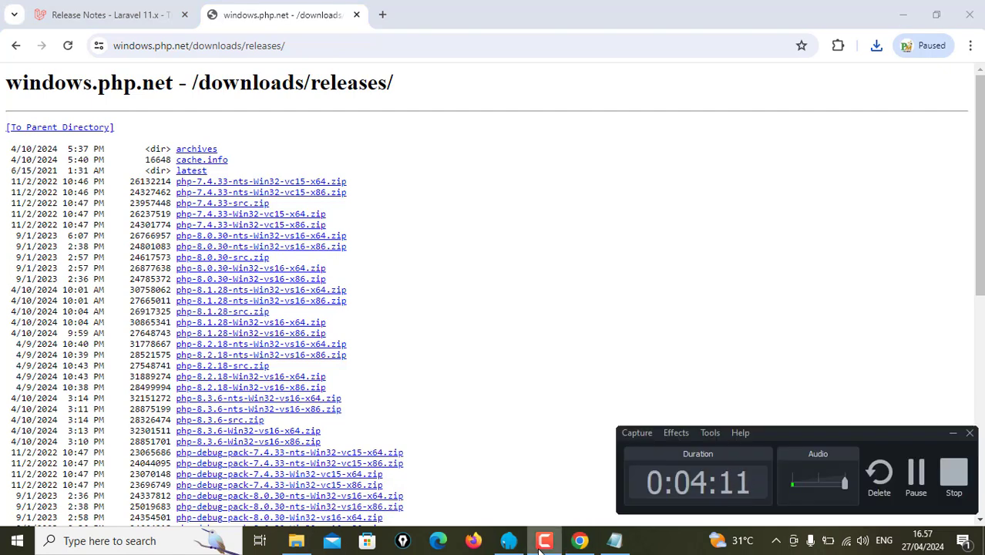
click(539, 548)
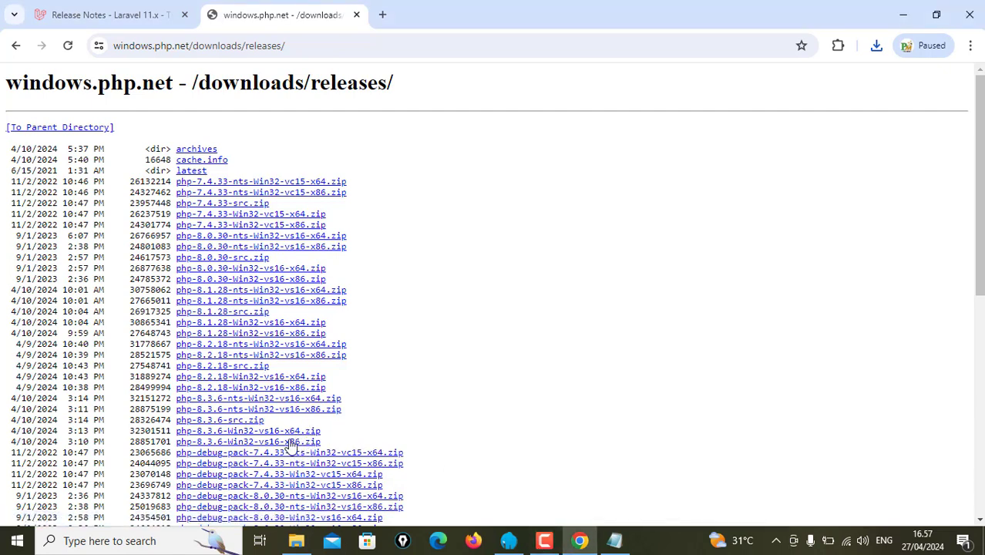
- Download php-8.3.6-Win32-vs16-x64.zip and cancel the mistaken download of php-8.3.6-nts-Win32-vs16-x86.zip
click(230, 411)
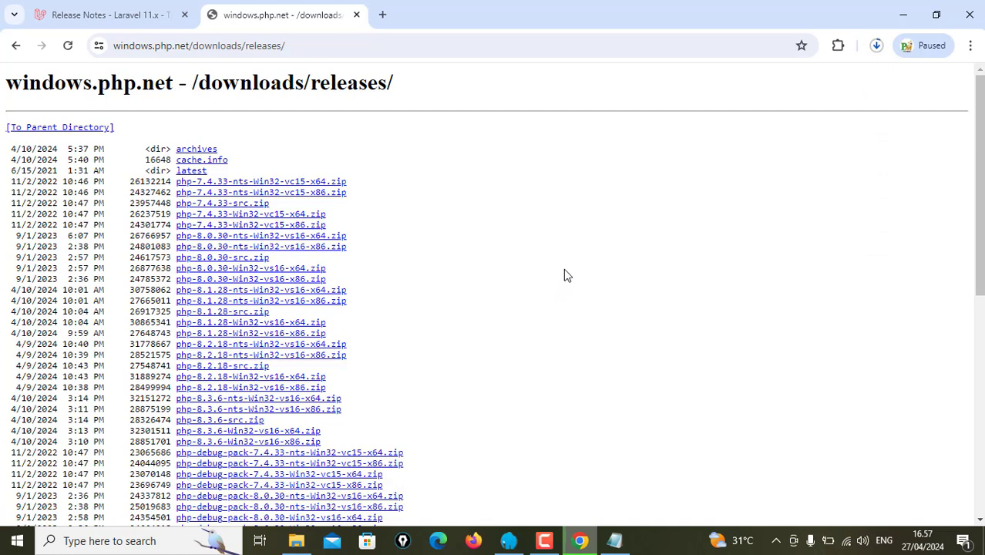
click(262, 436)
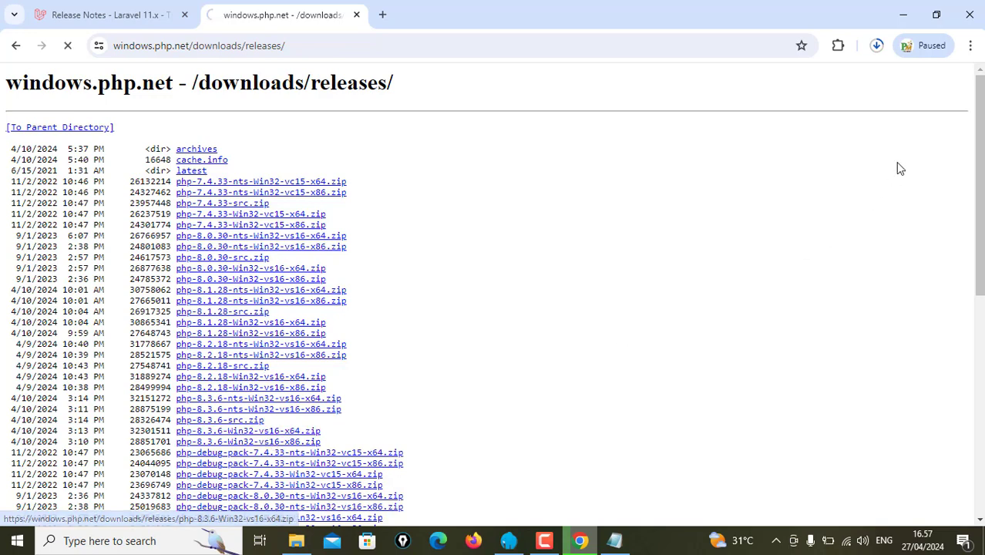
click(878, 47)
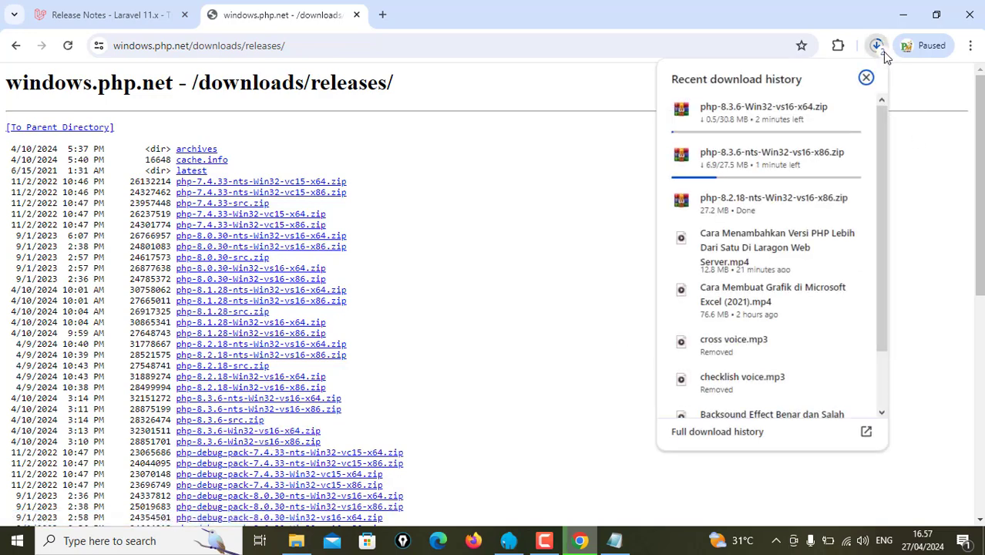
mouse_move(864, 154)
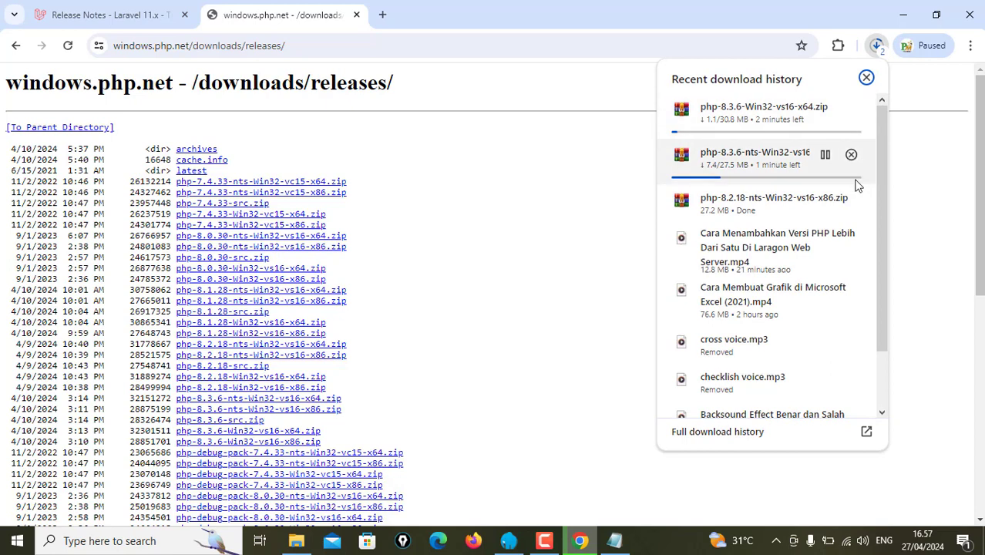
mouse_move(832, 119)
click(851, 156)
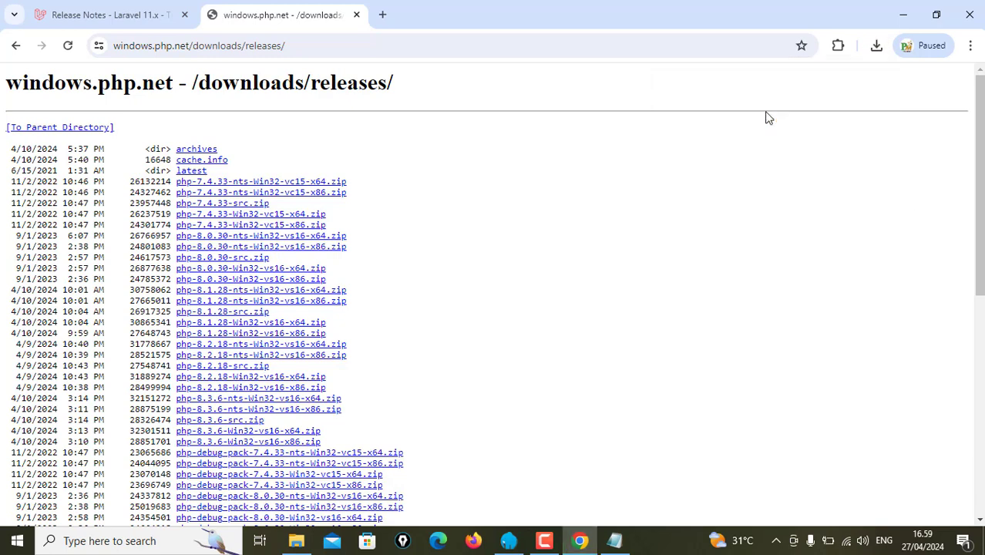
- Show the finished downloads in their folder and cut the php-8.3.6-Win32-vs16-x64 and php-8.2.18-nts-Win32-vs16-x86 archives
click(877, 46)
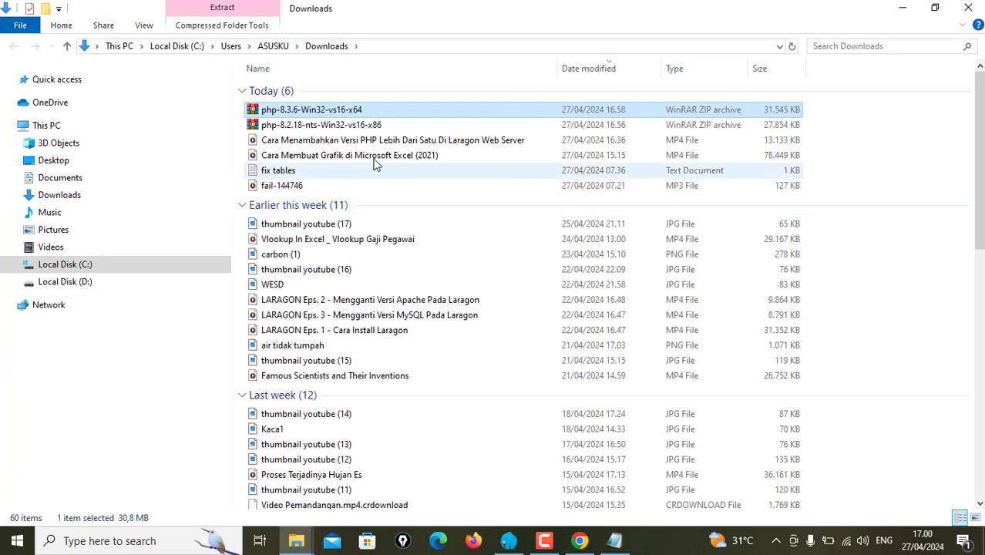
ctrl+click(327, 128)
right_click(327, 127)
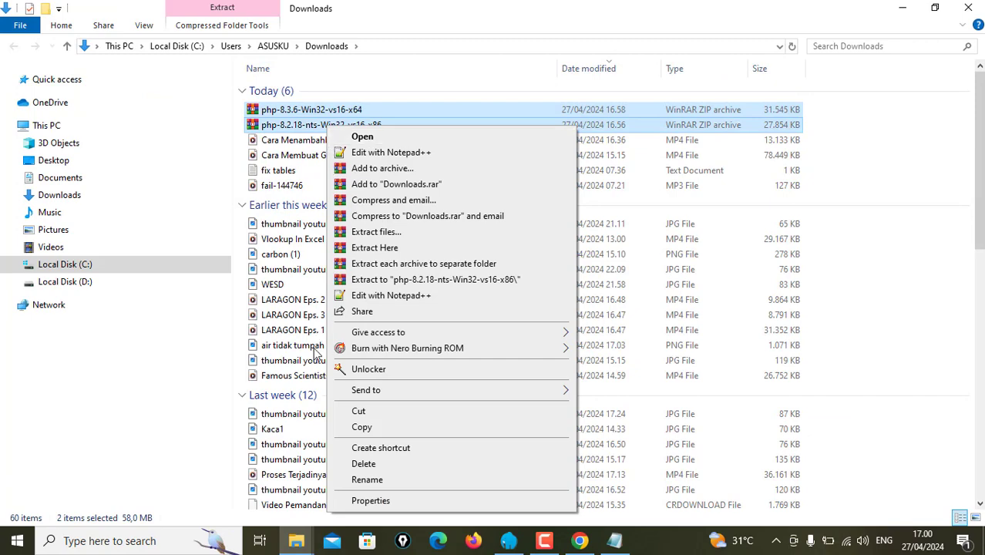
click(356, 411)
- Paste the two cut PHP archives into the SOFT folder on Local Disk (D:)
click(51, 281)
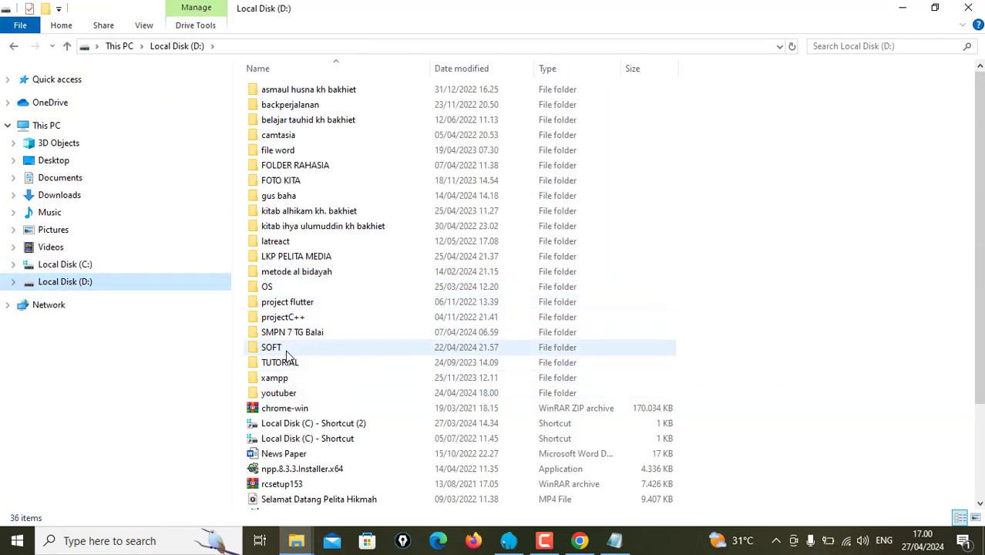
double_click(333, 347)
scroll(485, 317, down, 3)
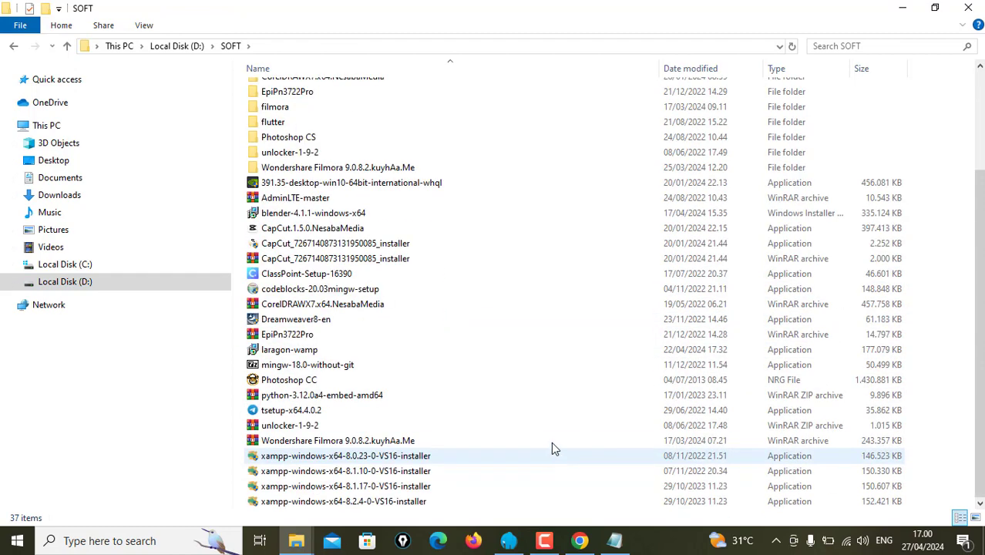
double_click(552, 455)
right_click(550, 455)
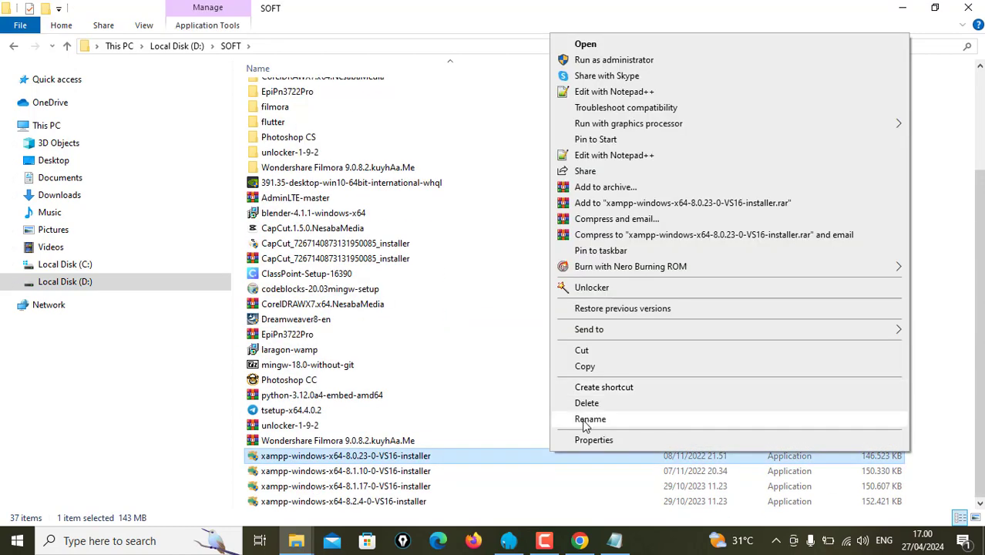
right_click(513, 348)
click(556, 194)
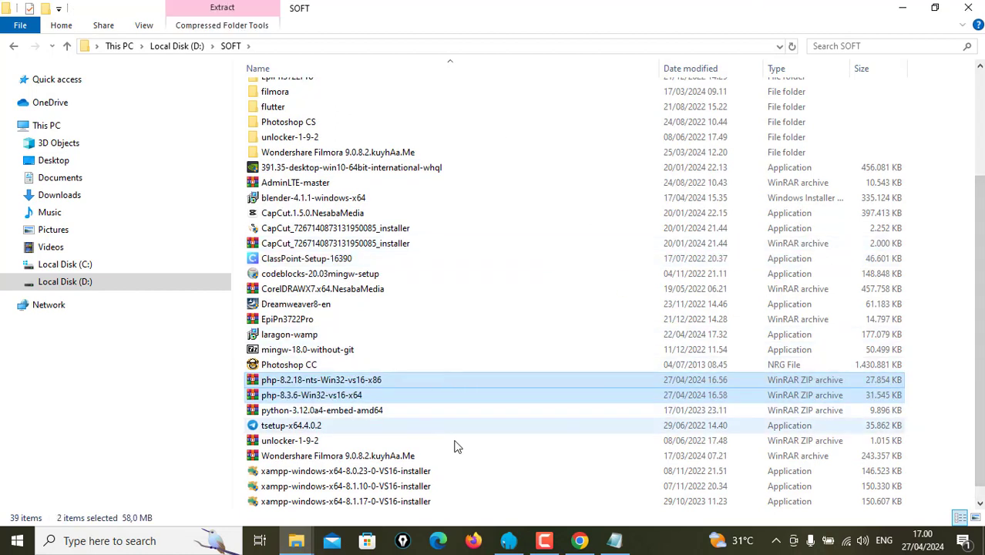
click(486, 441)
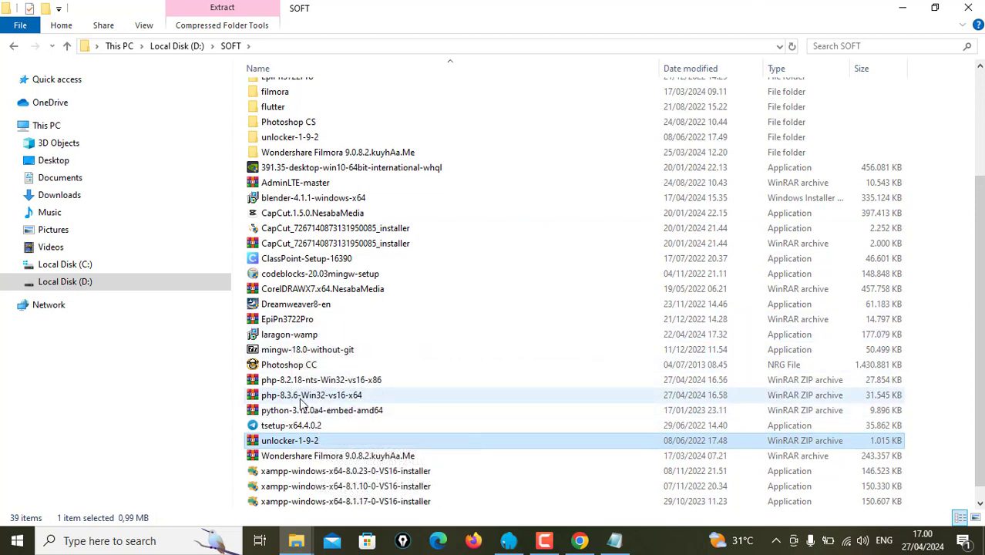
- Extract the php-8.2.18-nts-Win32-vs16-x86 archive in SOFT into a folder of the same name using WinRAR's default options
click(285, 380)
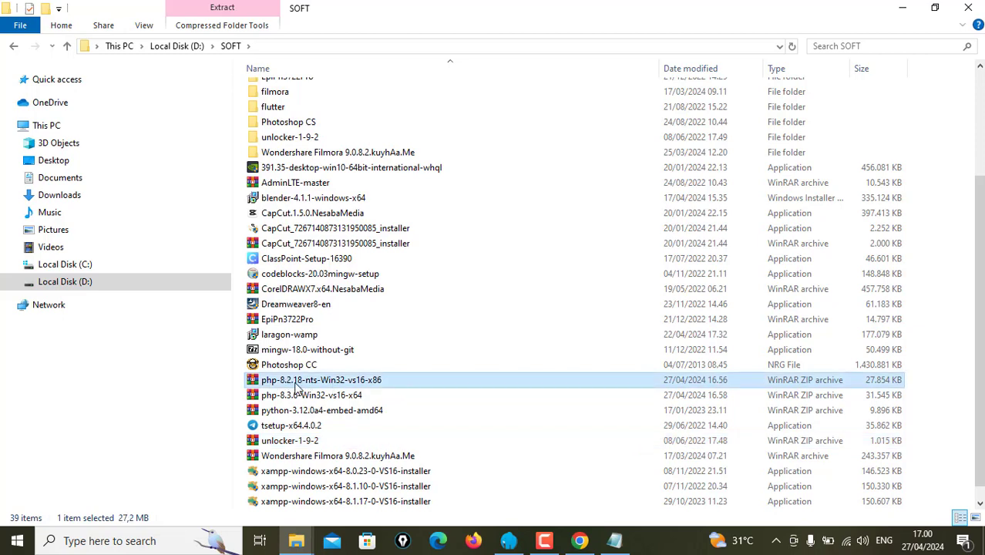
right_click(307, 381)
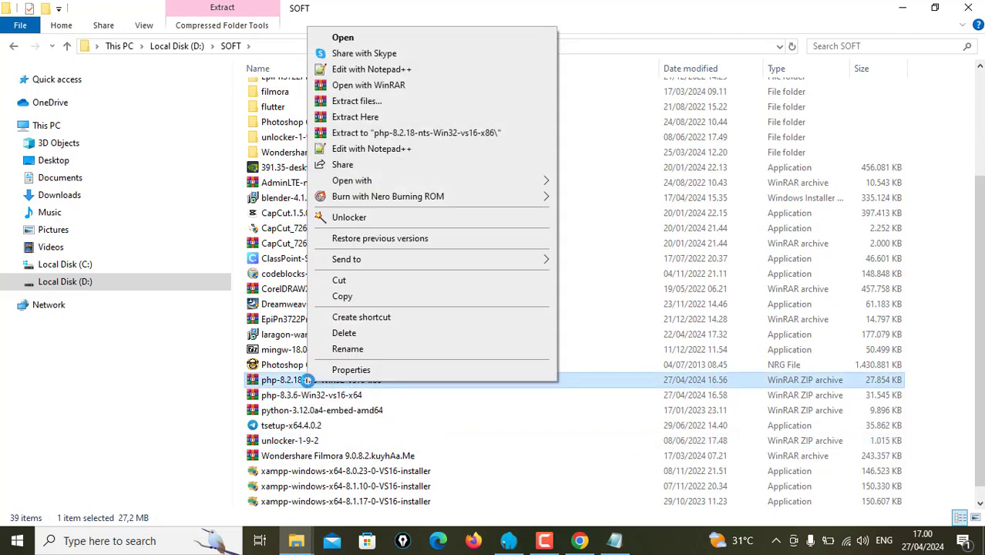
click(368, 102)
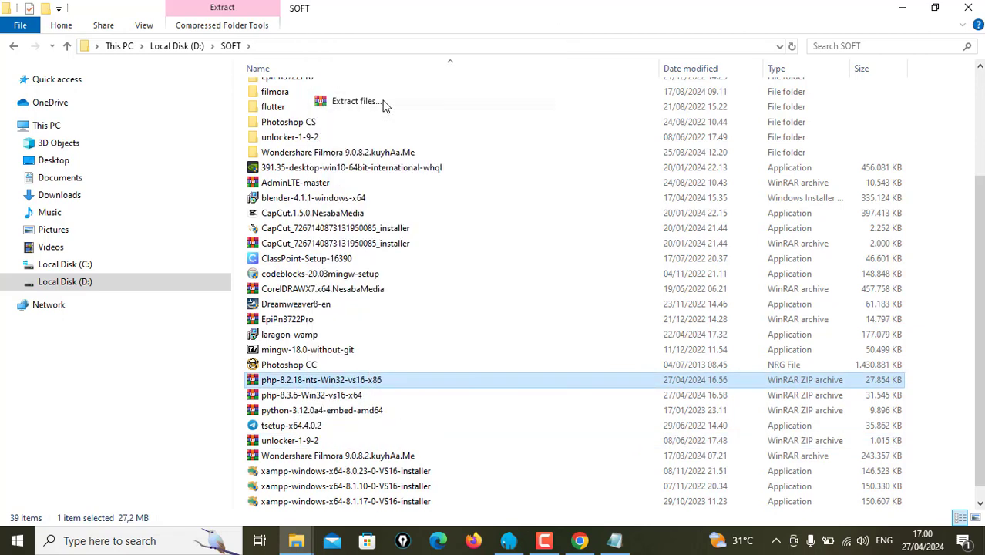
click(542, 438)
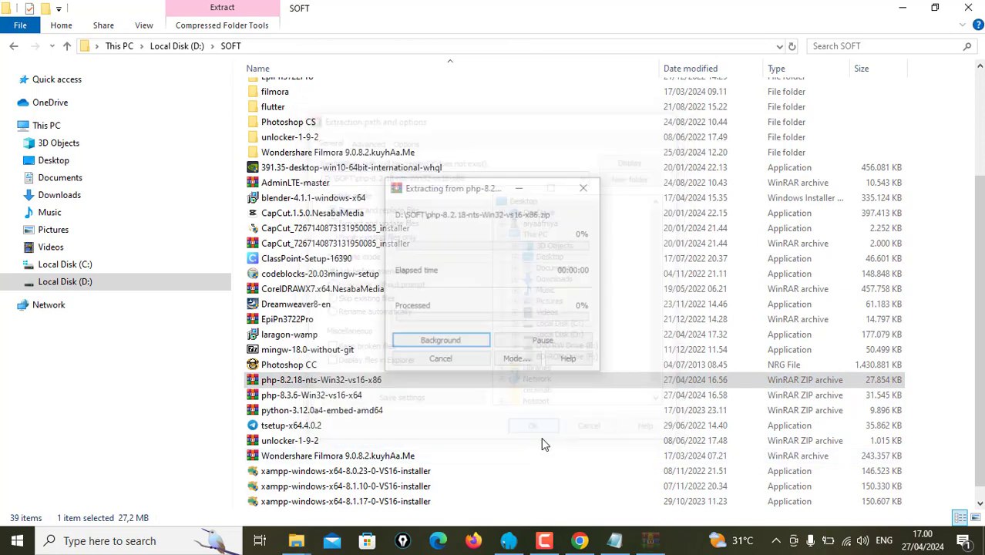
- Find the extracted php-8.2.18-nts-Win32-vs16-x86 folder in SOFT and cut it
scroll(433, 331, up, 3)
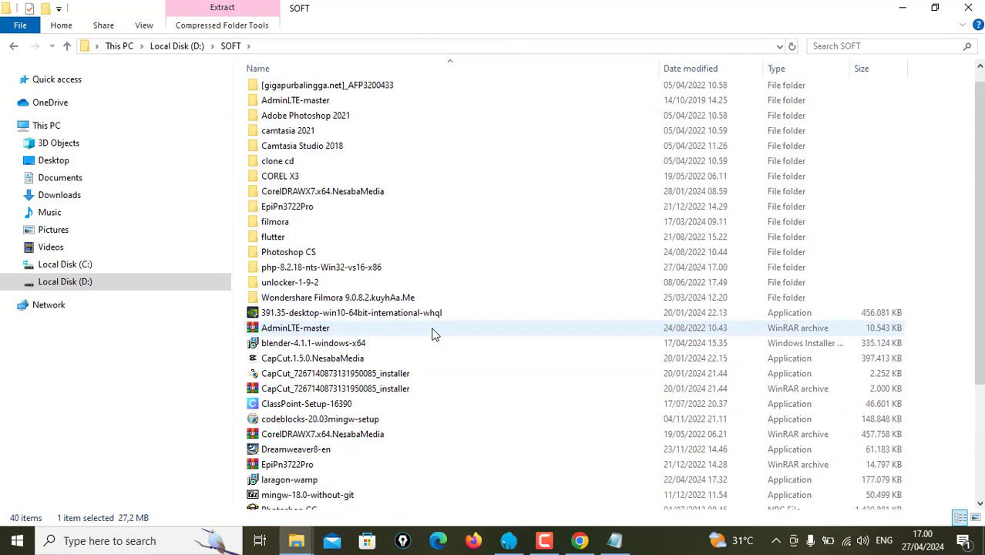
scroll(434, 332, down, 4)
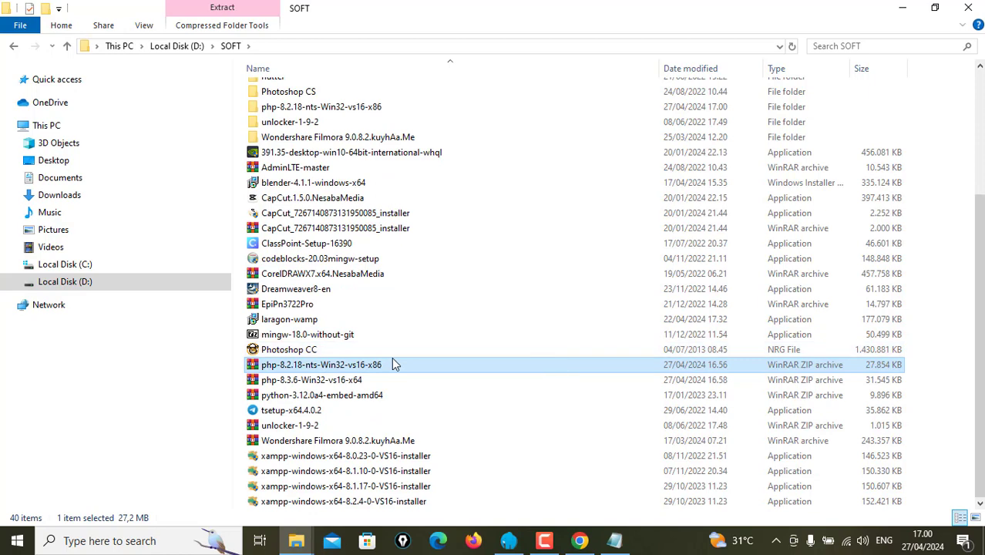
scroll(386, 346, up, 4)
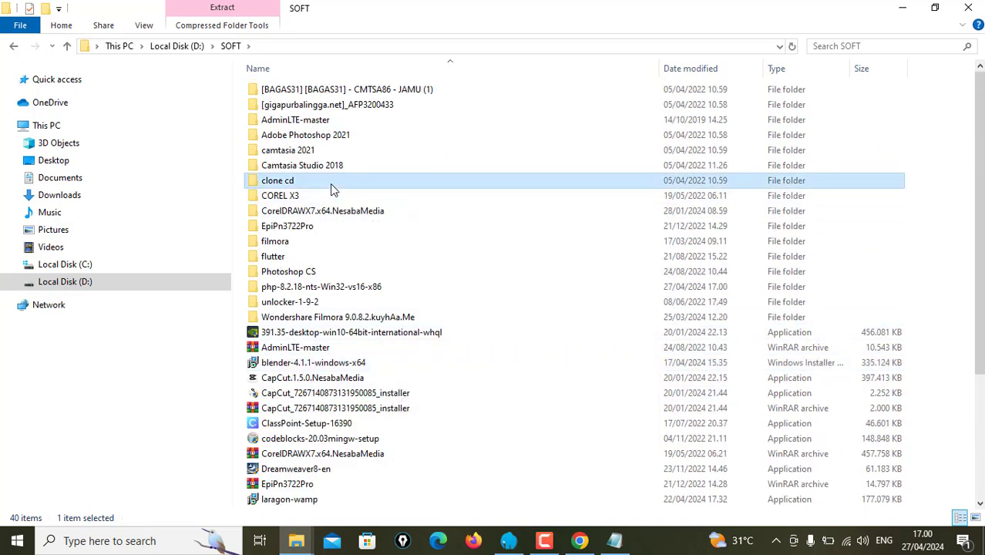
text(php)
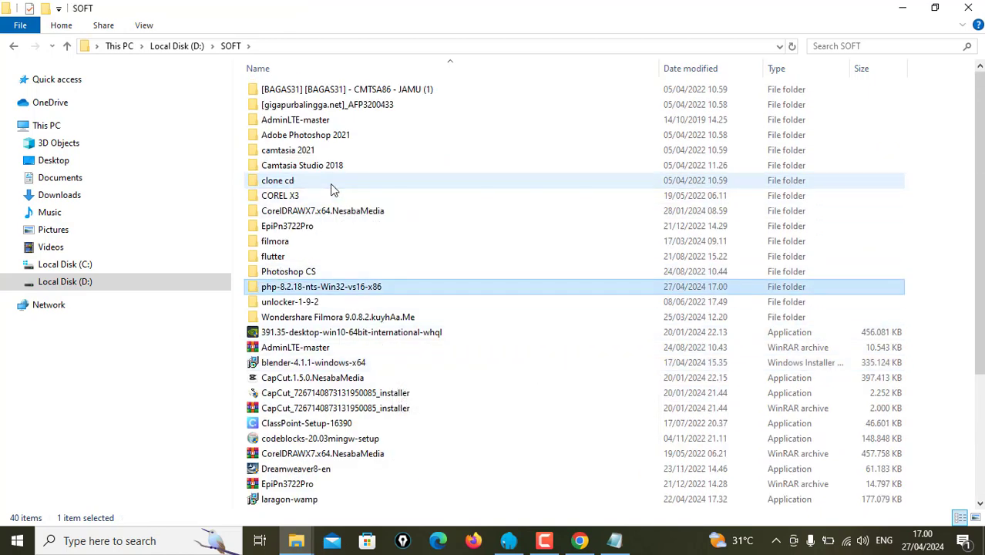
click(545, 540)
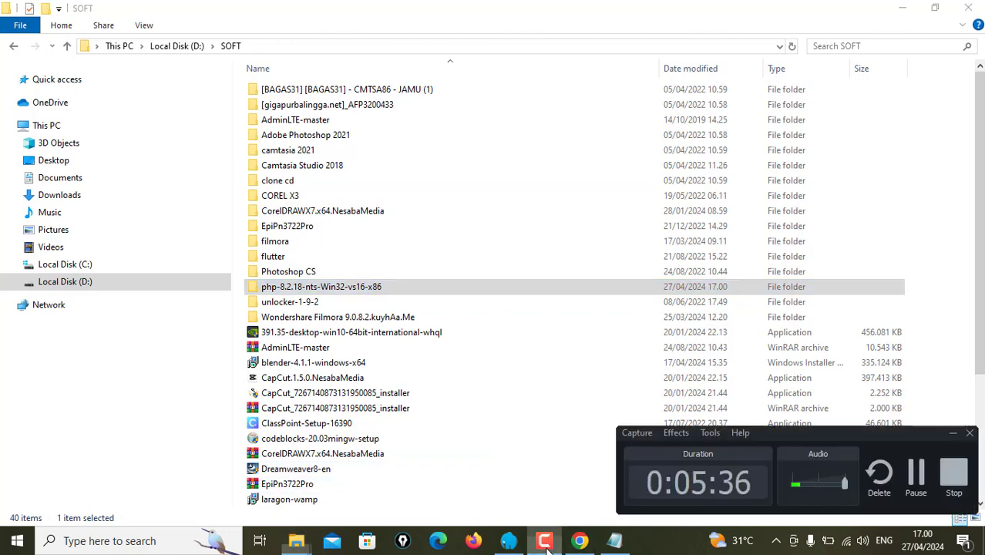
right_click(333, 288)
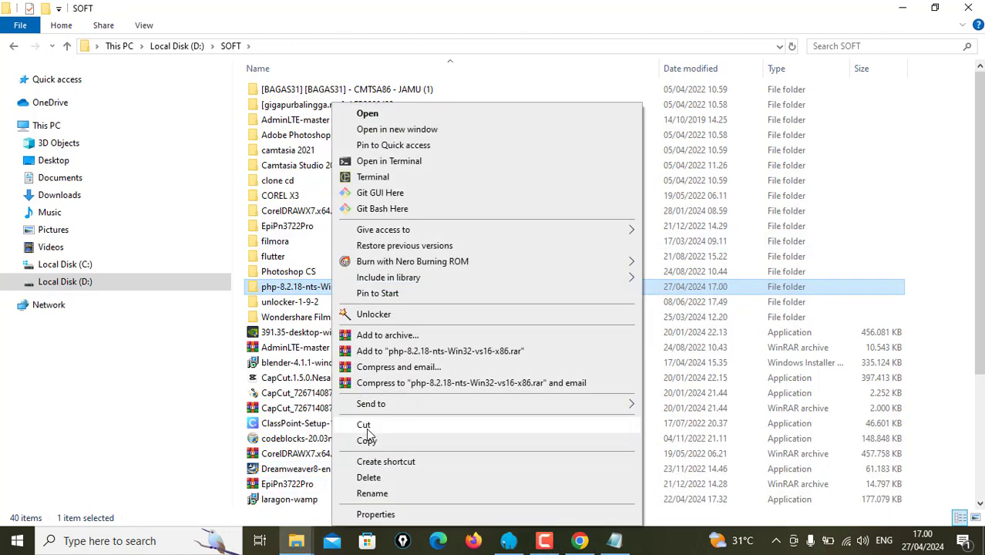
click(367, 430)
- Minimize the open windows to reach the desktop and open the file location of the Laragon shortcut
click(81, 284)
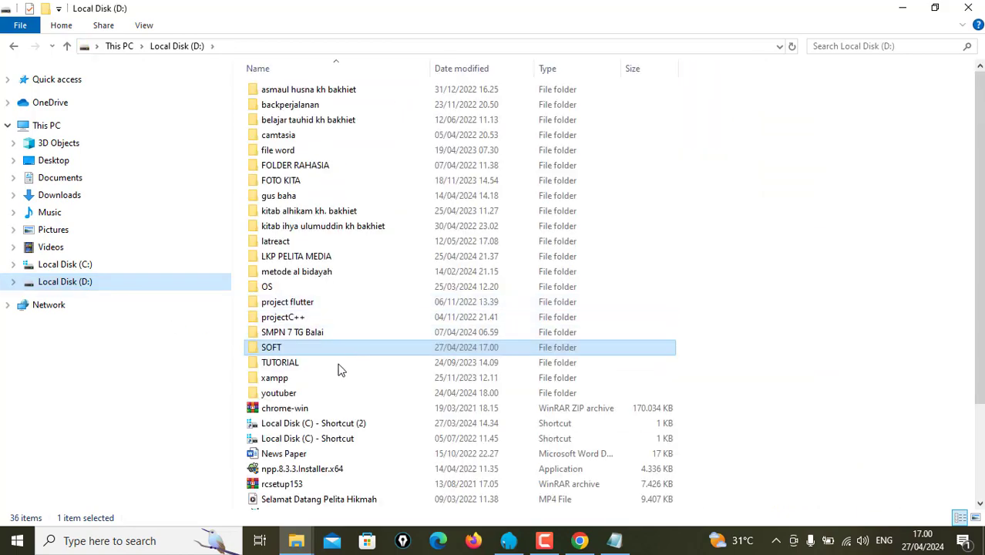
click(904, 9)
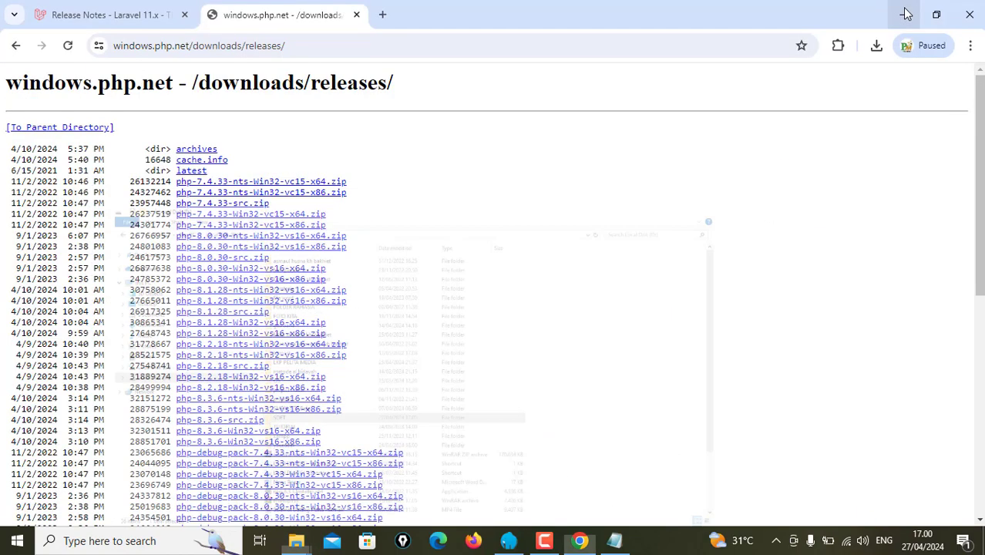
click(904, 13)
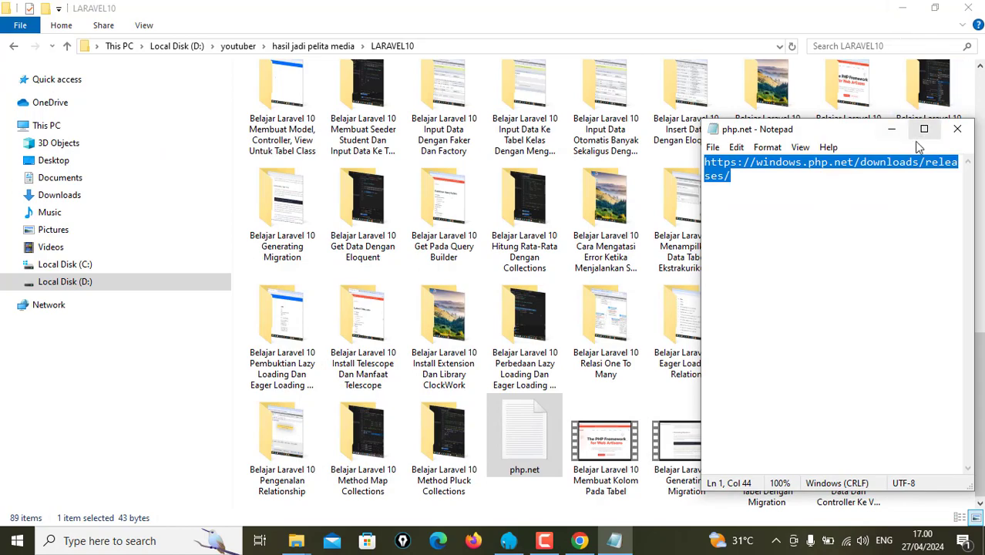
click(892, 129)
click(904, 8)
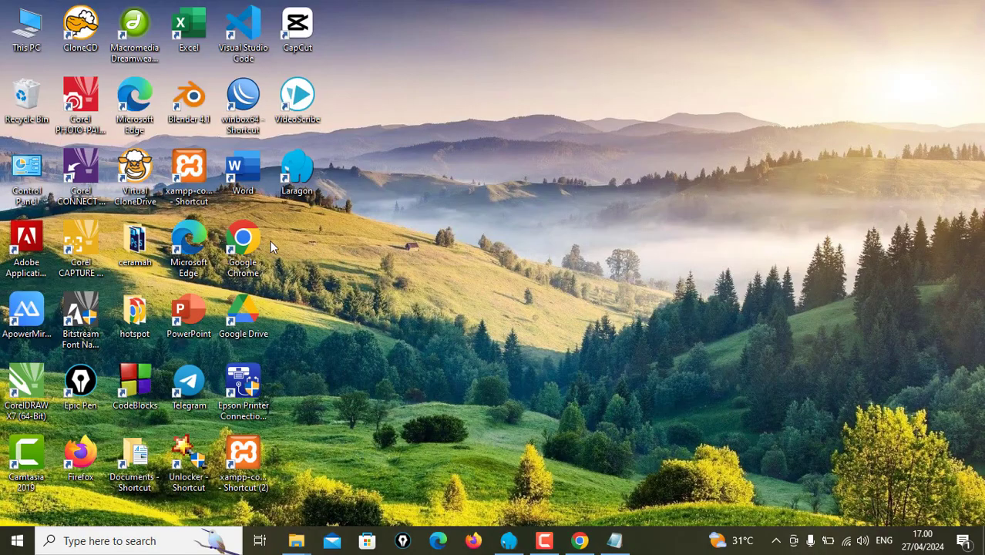
right_click(296, 176)
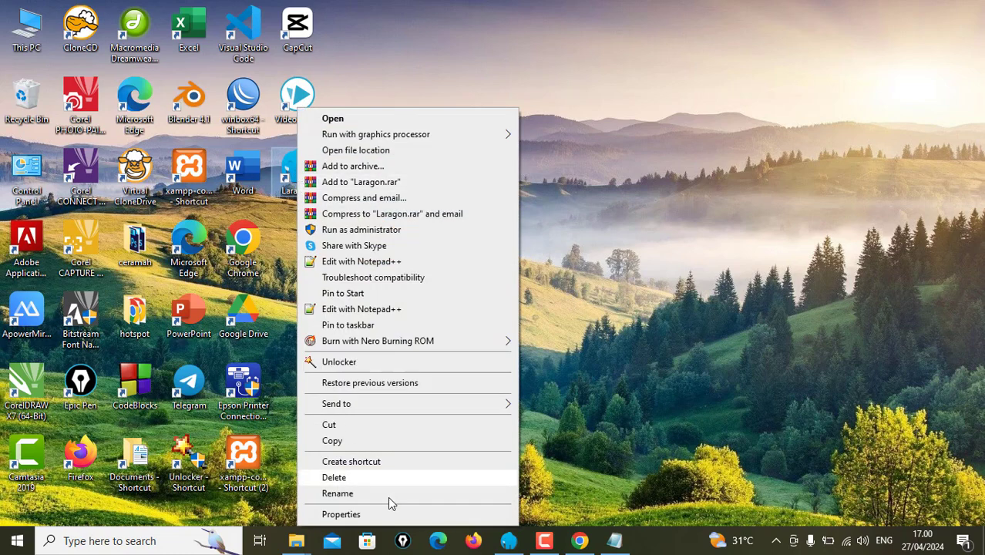
click(386, 153)
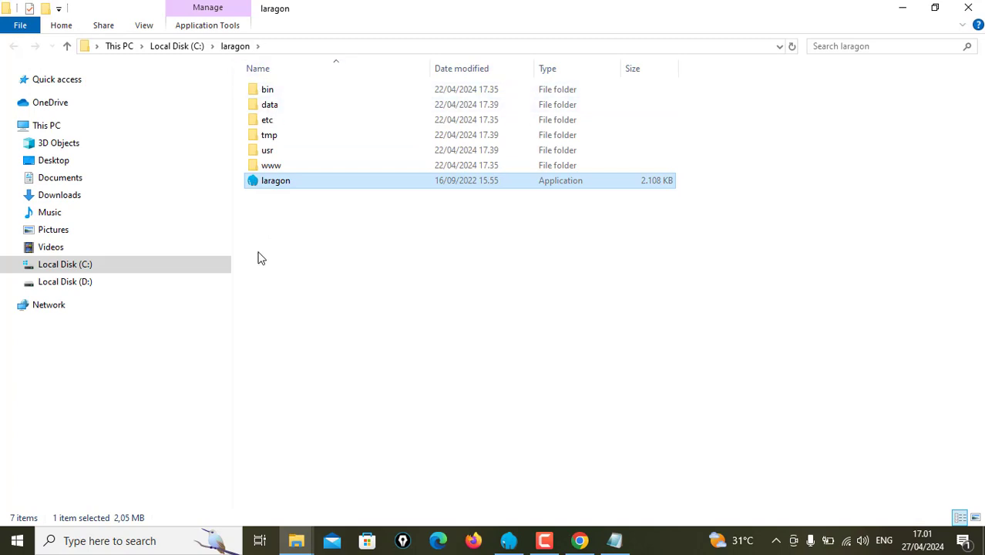
- Paste the cut php-8.2.18-nts-Win32-vs16-x86 folder into the bin\php folder of the Laragon installation
double_click(276, 90)
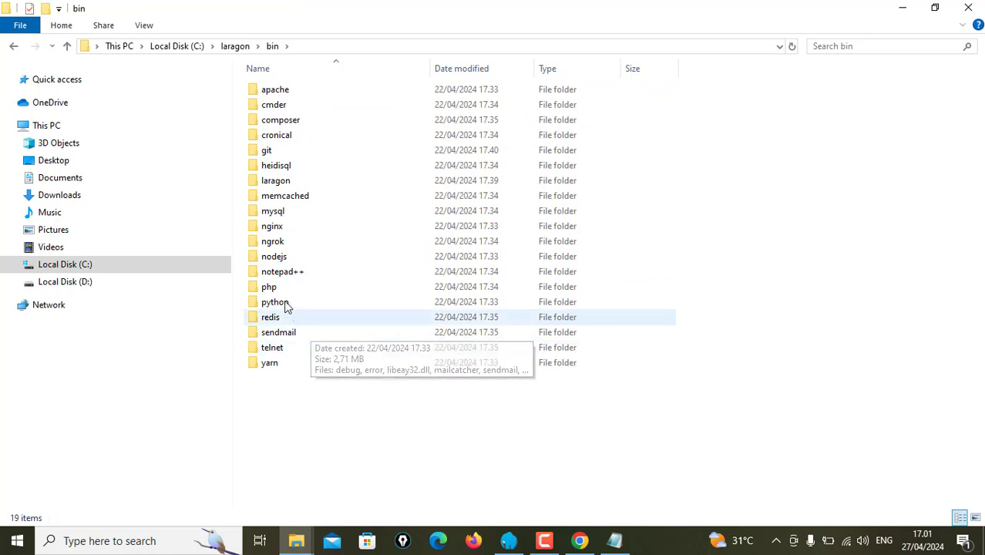
double_click(276, 286)
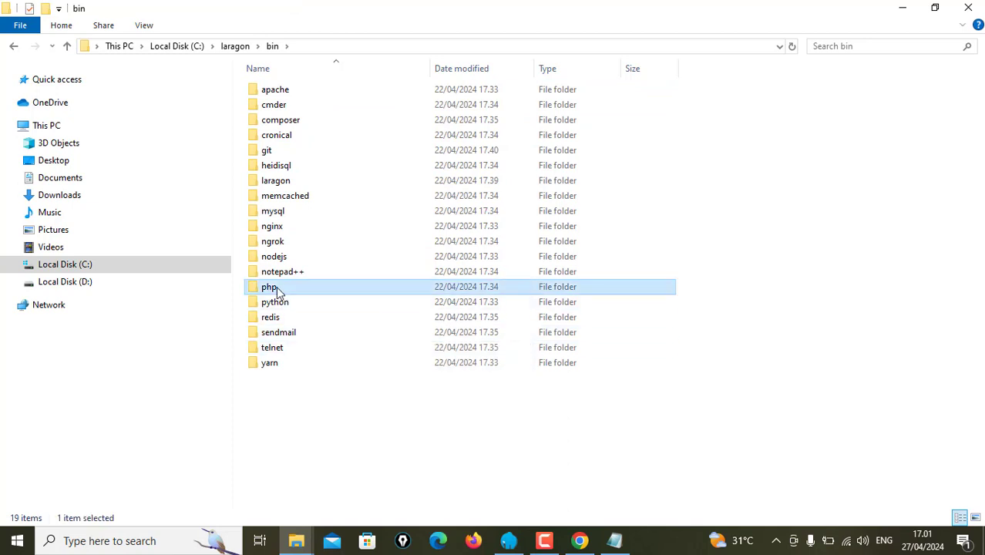
right_click(416, 345)
click(451, 169)
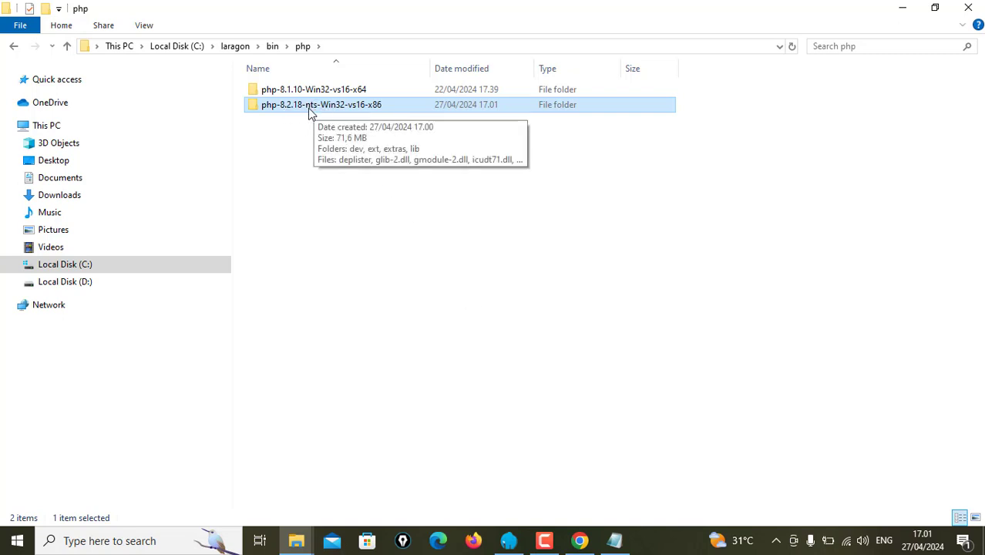
- Return to the Local Disk (D:) file window and open the SOFT folder
click(580, 542)
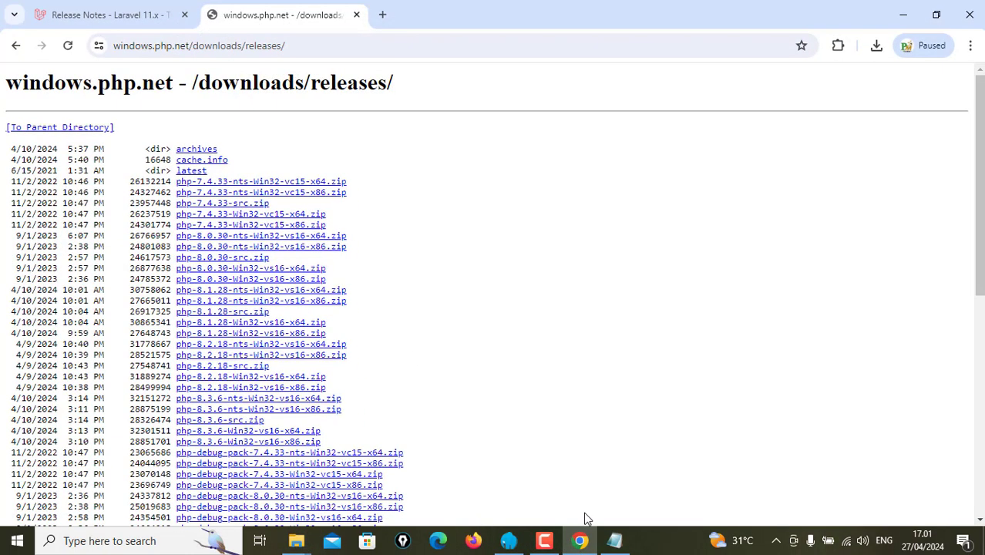
click(296, 544)
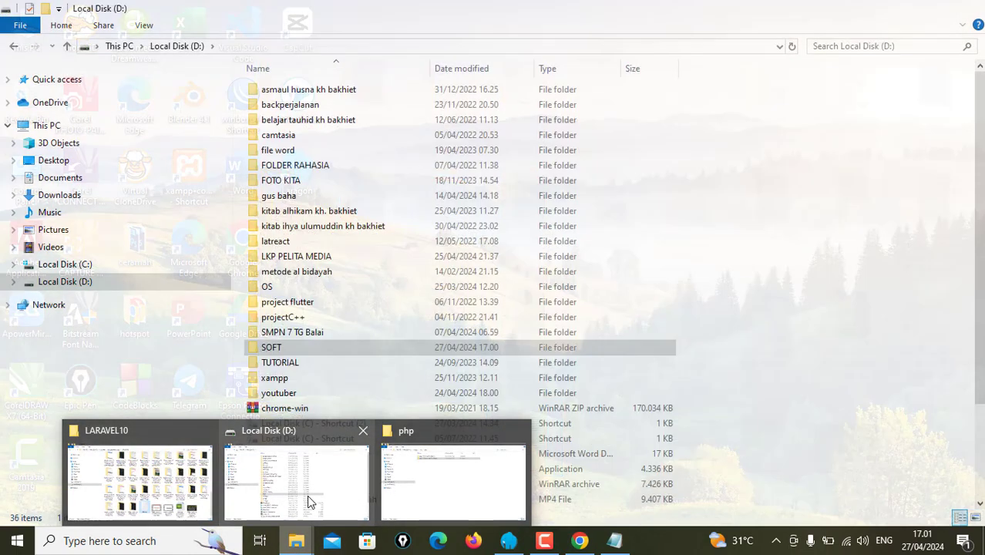
click(307, 497)
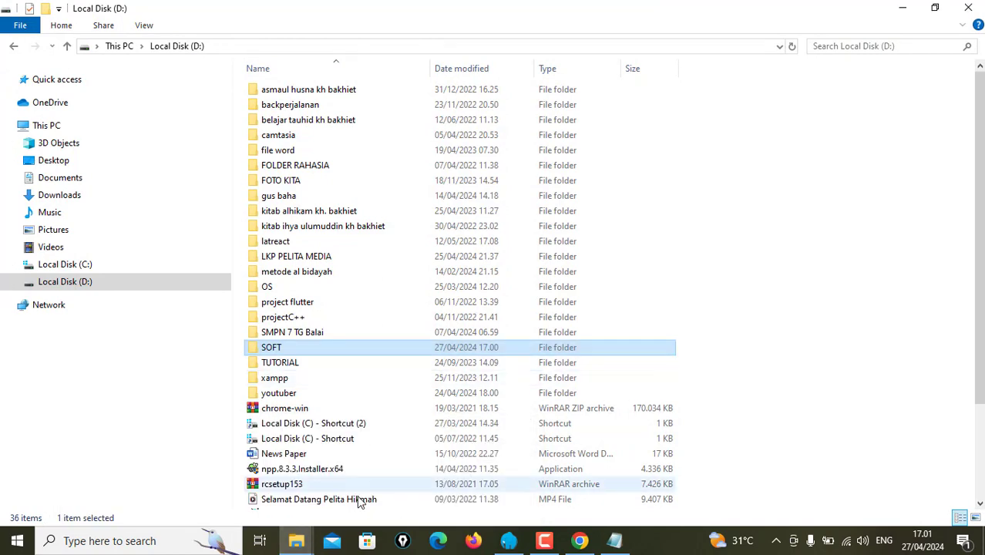
scroll(324, 458, down, 3)
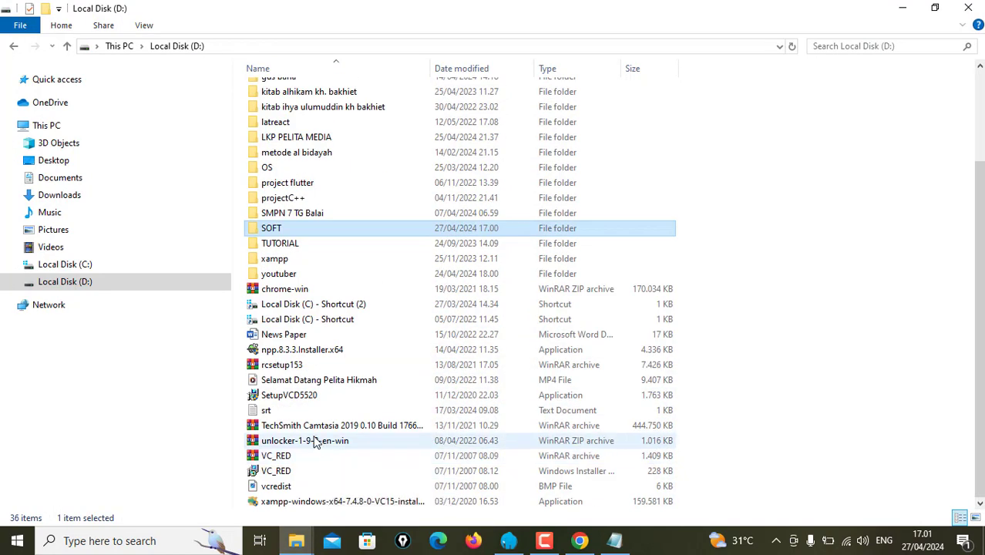
click(316, 440)
key(p)
key(p)
key(p)
key(p)
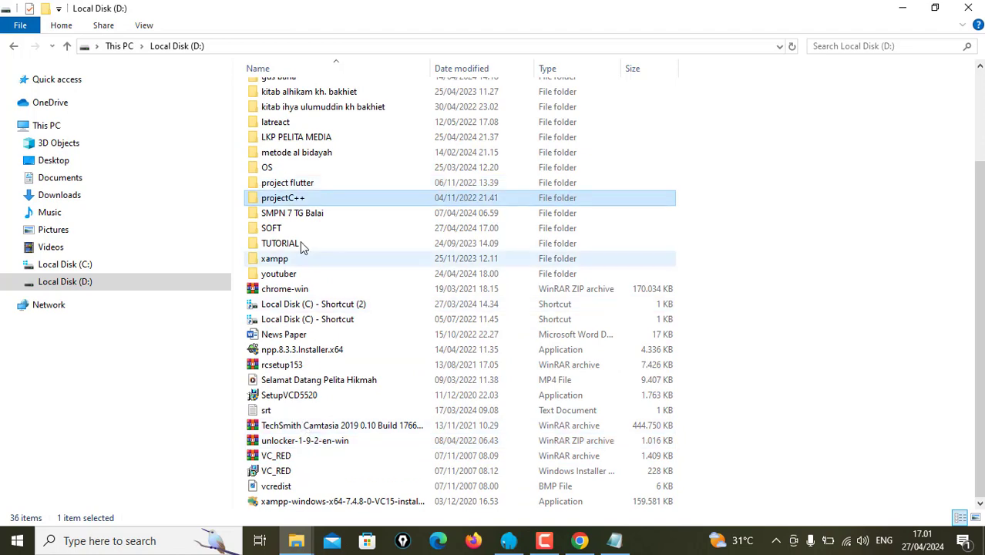
double_click(281, 229)
- Find the php-8.3.6-Win32-vs16-x64 archive in SOFT and extract it with WinRAR into a folder of the same name
scroll(351, 385, down, 4)
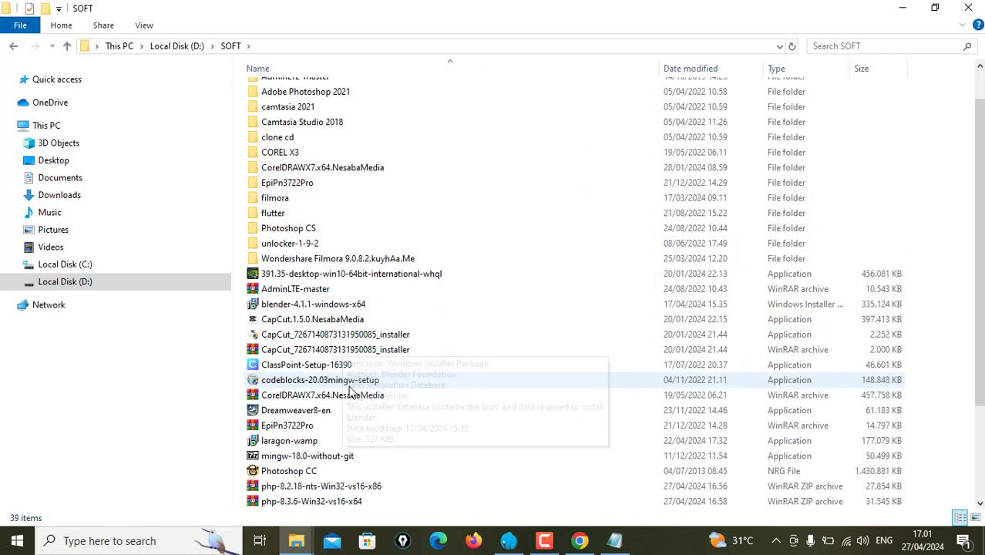
click(305, 455)
text(php)
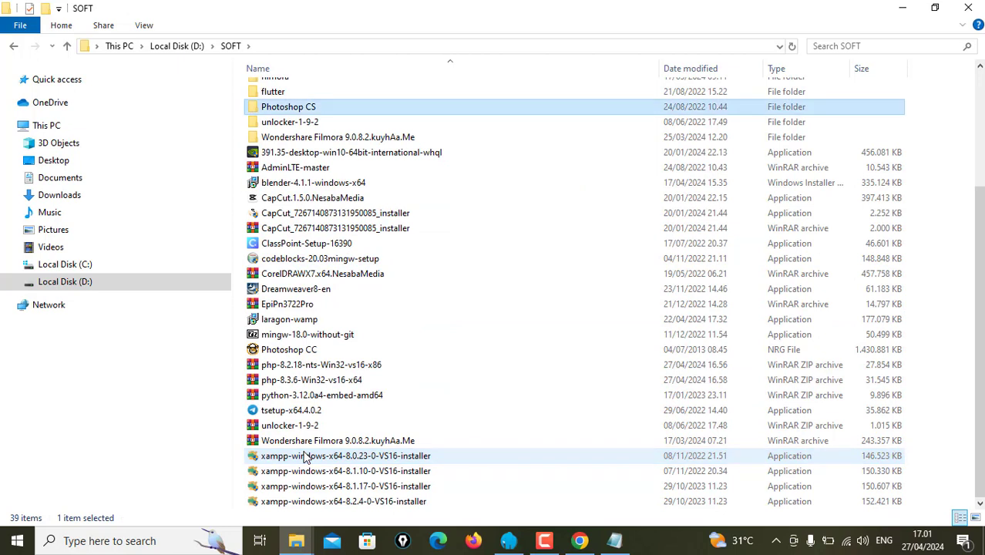
click(293, 383)
right_click(316, 386)
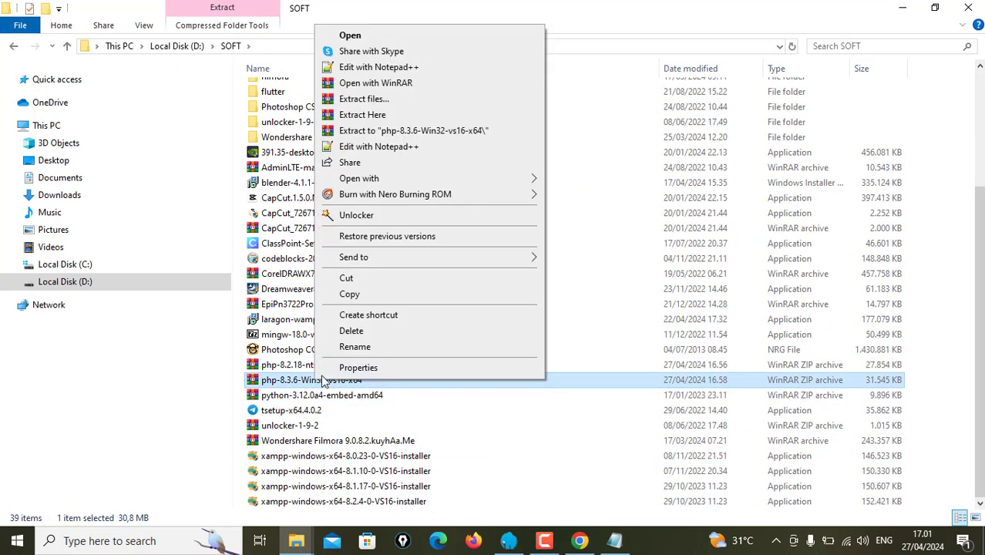
click(409, 104)
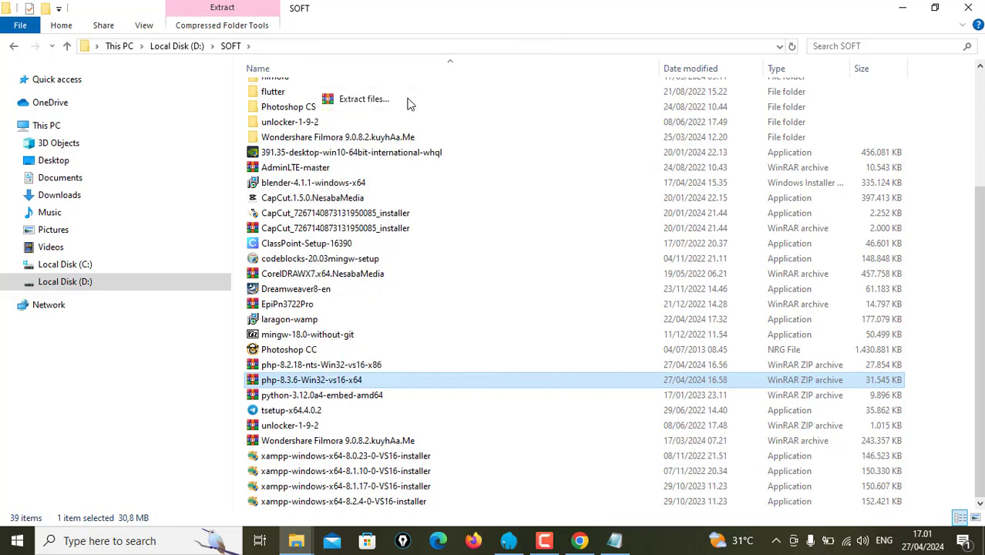
click(535, 434)
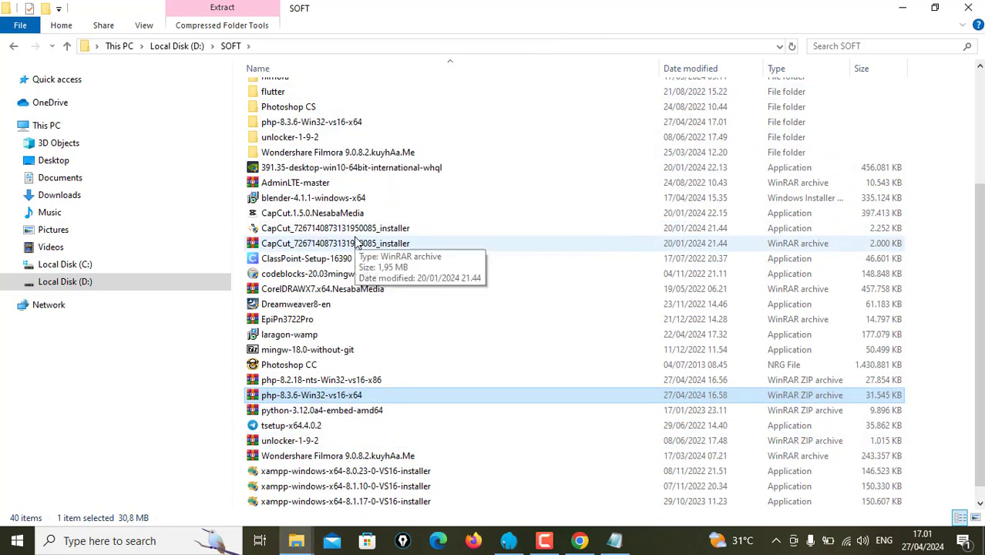
- Move the extracted php-8.3.6-Win32-vs16-x64 folder from SOFT into Laragon's bin\php folder on Local Disk (C:)
click(309, 139)
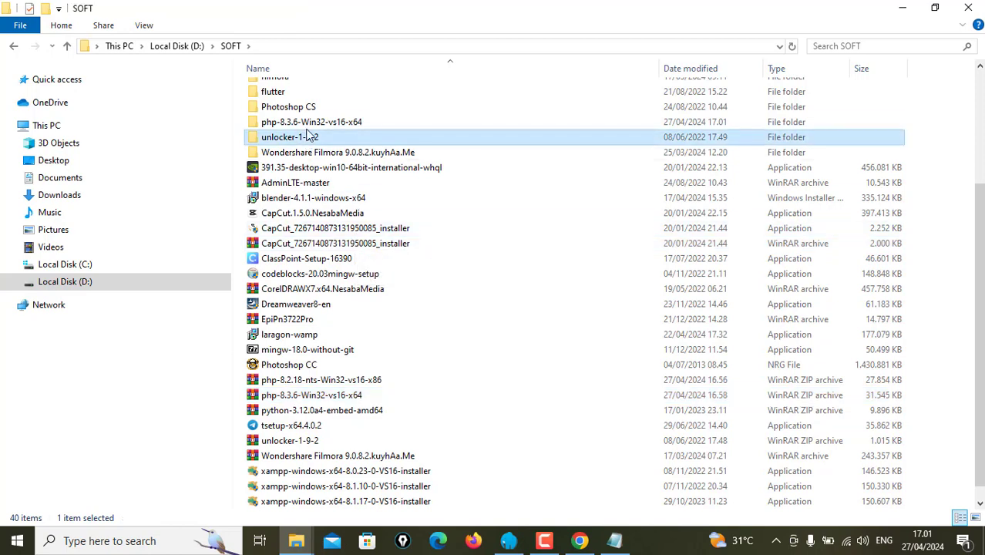
click(311, 124)
right_click(312, 123)
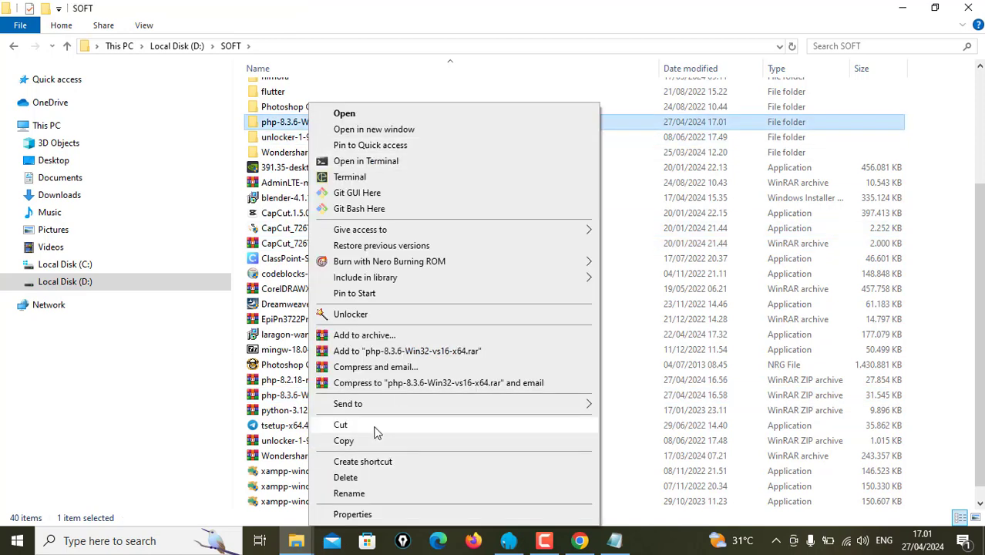
click(376, 433)
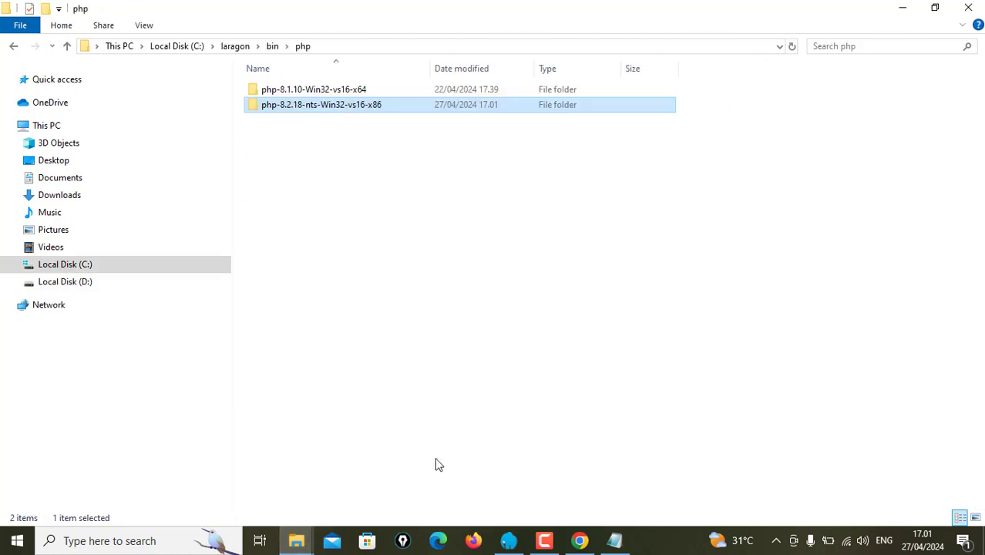
click(436, 465)
right_click(389, 300)
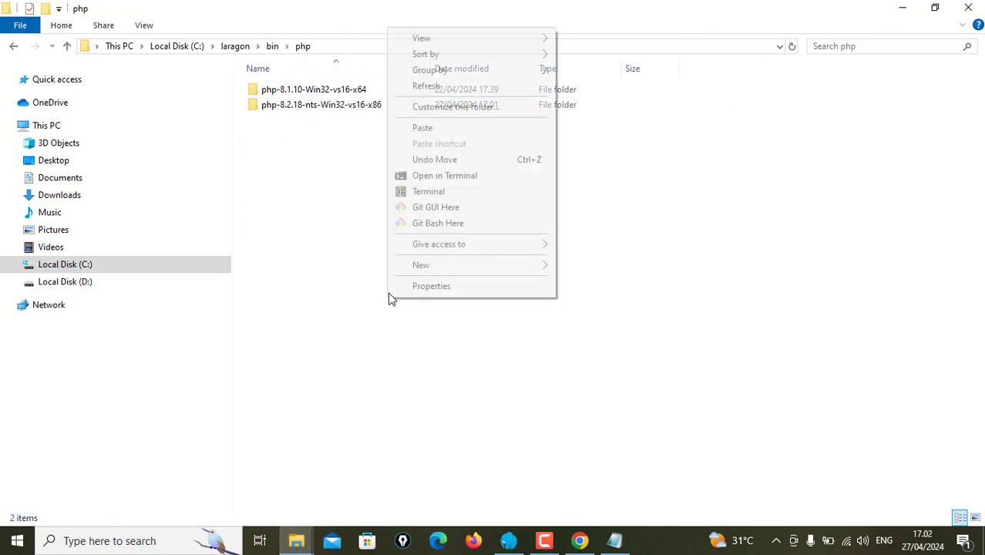
click(442, 129)
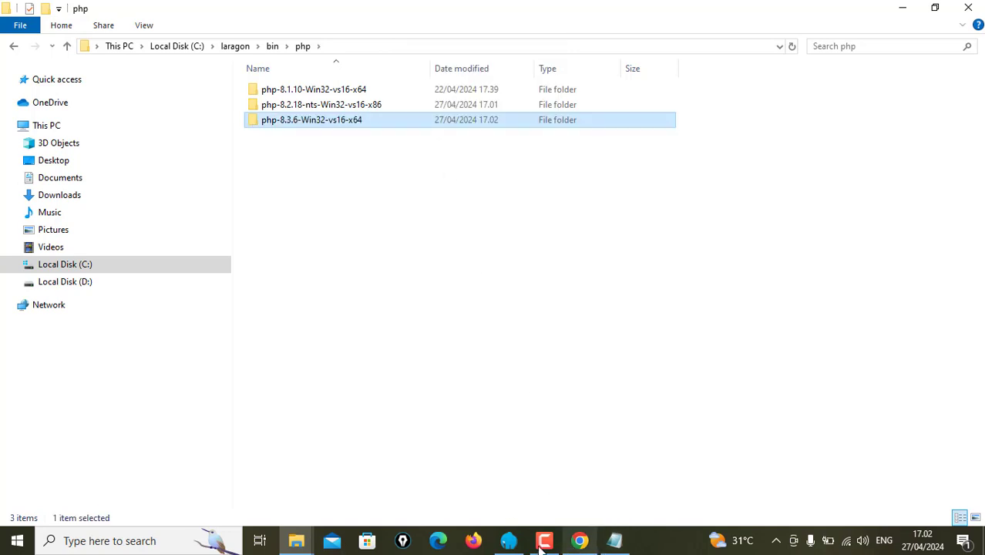
- Switch to Laragon, stop its running services and start them all again
click(509, 540)
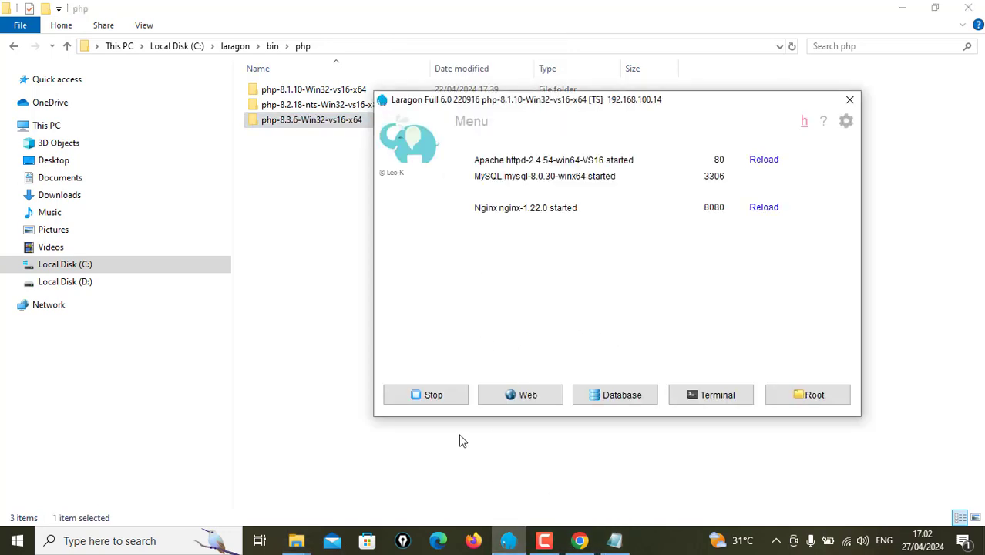
click(437, 401)
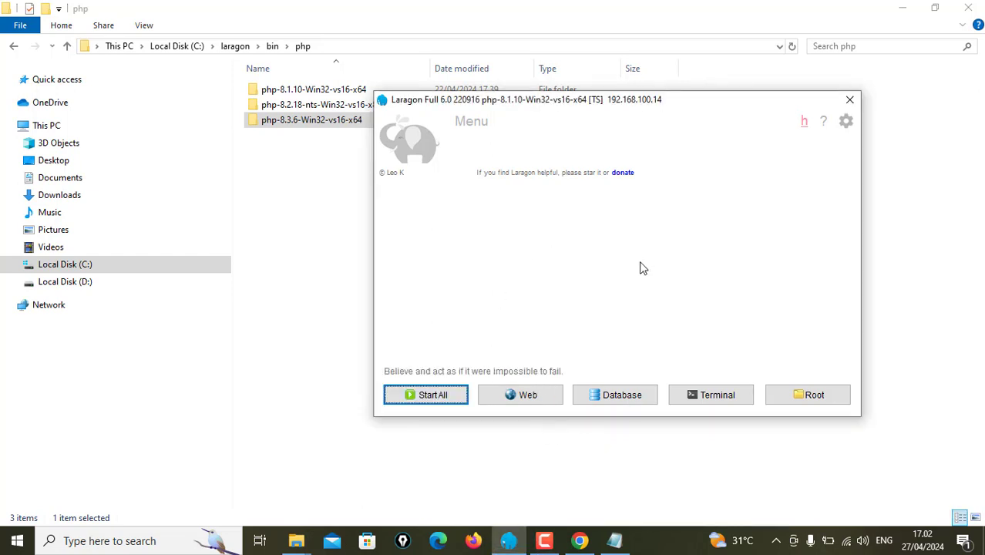
click(437, 401)
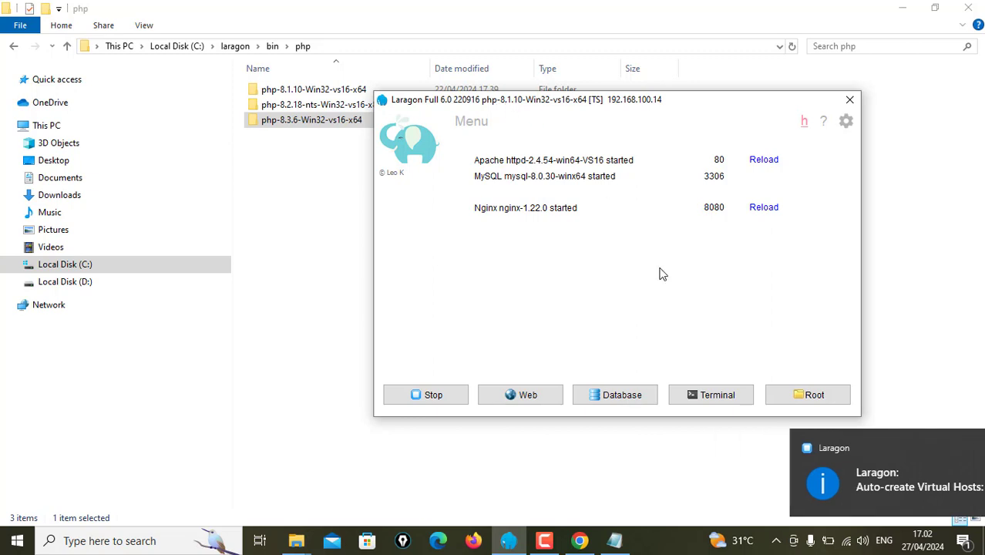
- Set Laragon's PHP version to php-8.2.18-nts-Win32-vs16-x86, then stop and restart all services
right_click(583, 245)
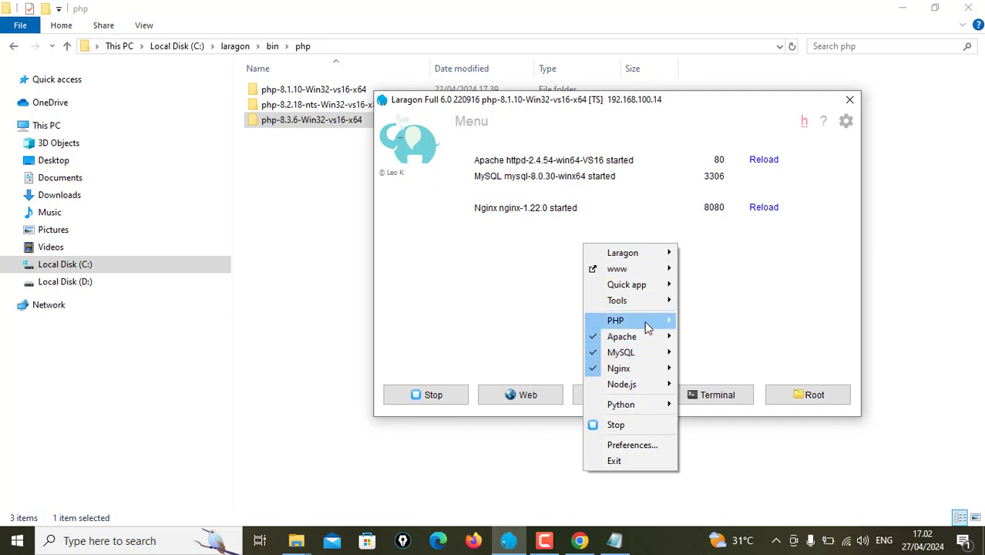
mouse_move(647, 328)
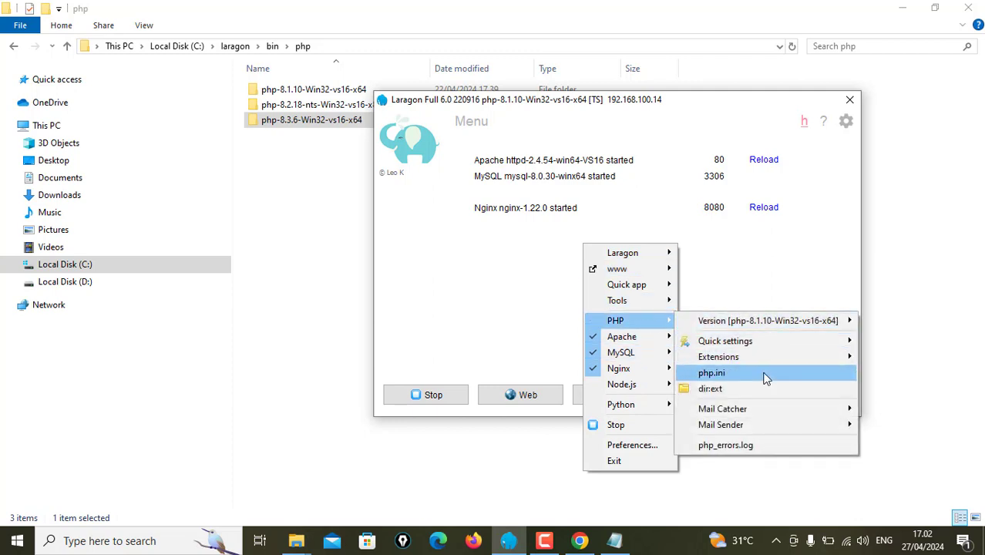
mouse_move(781, 321)
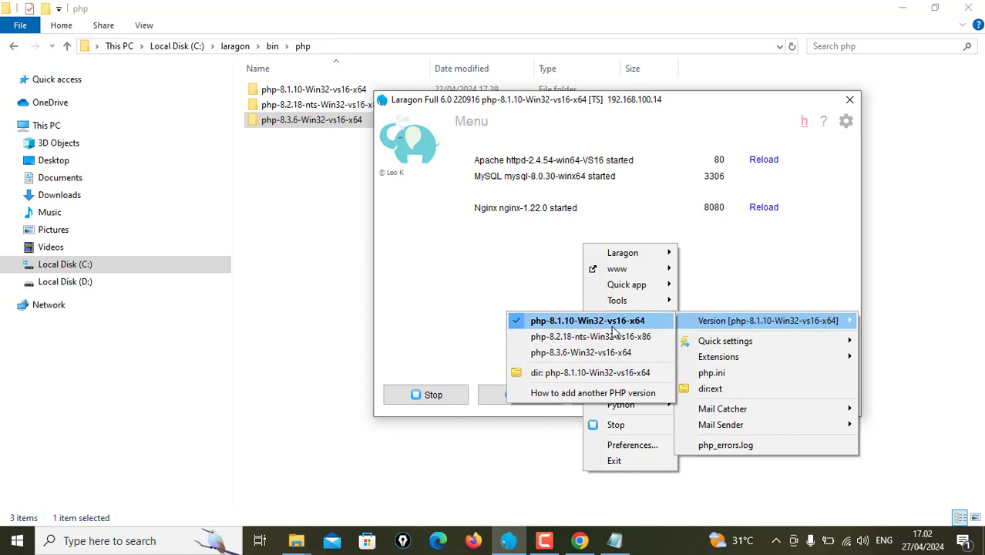
click(573, 342)
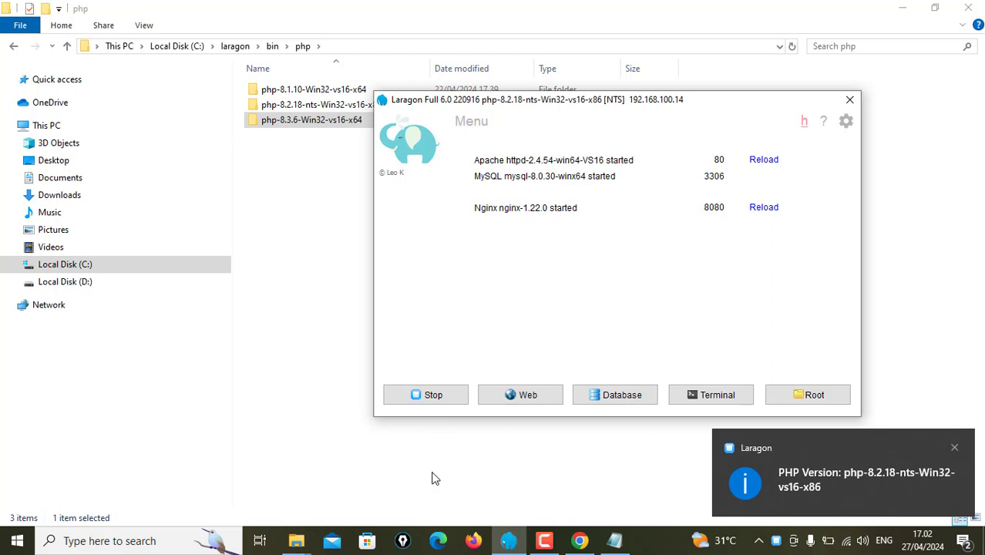
click(451, 395)
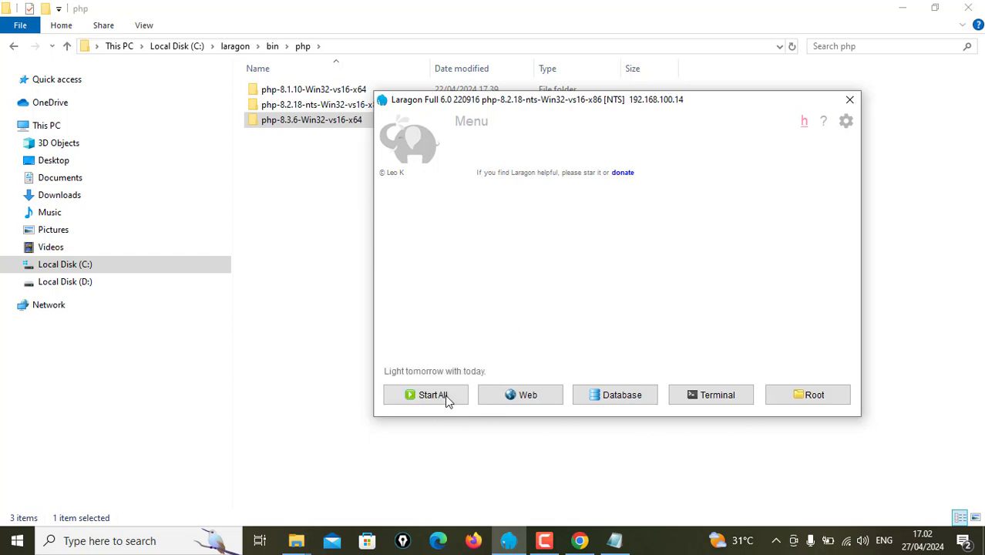
click(446, 398)
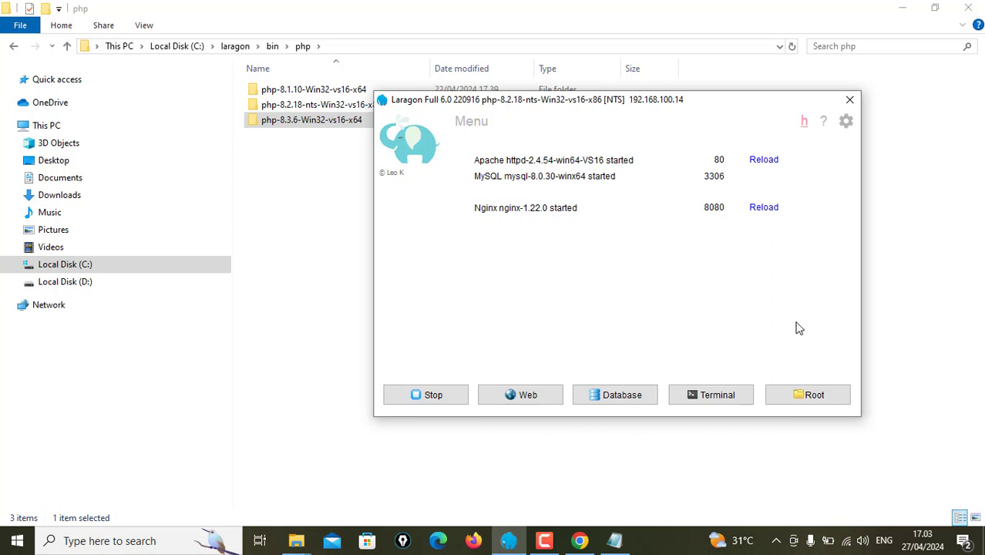
- Set Laragon's PHP version to php-8.3.6-Win32-vs16-x64 and dismiss the httpd.exe error dialog
right_click(625, 270)
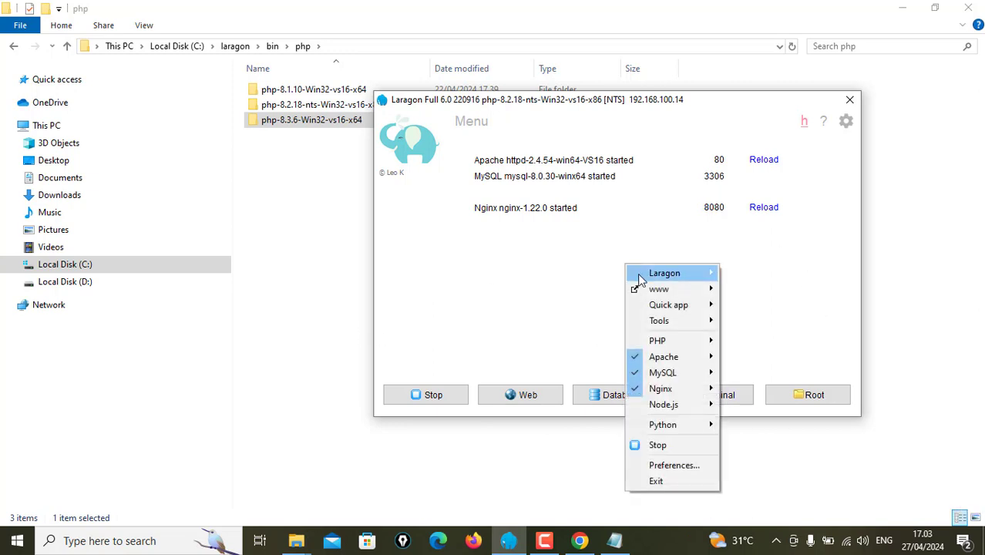
mouse_move(693, 343)
mouse_move(790, 342)
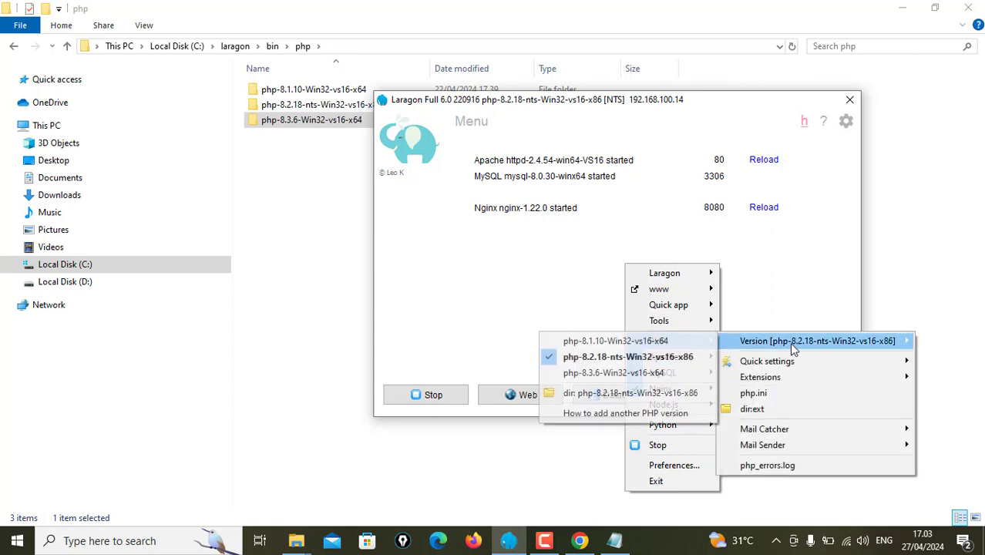
click(590, 375)
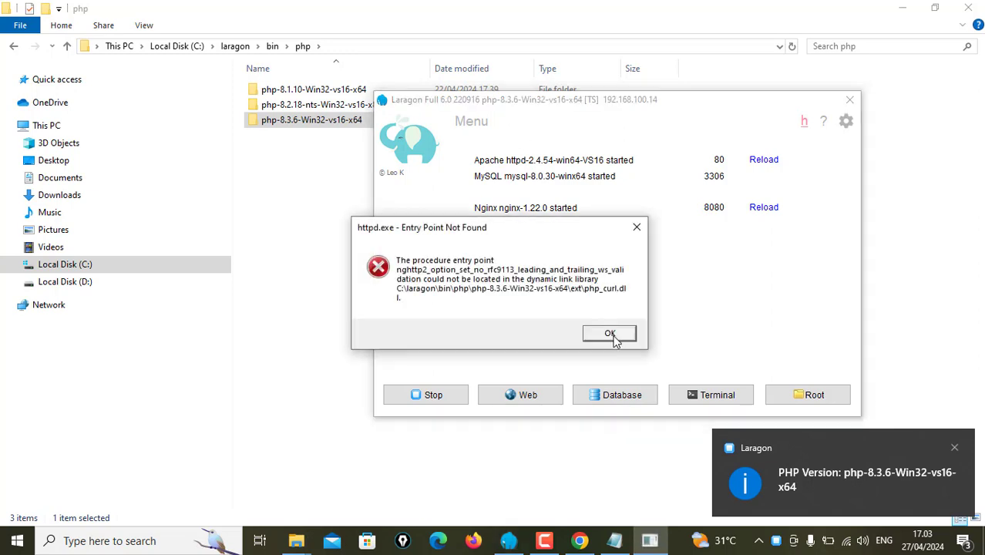
click(610, 333)
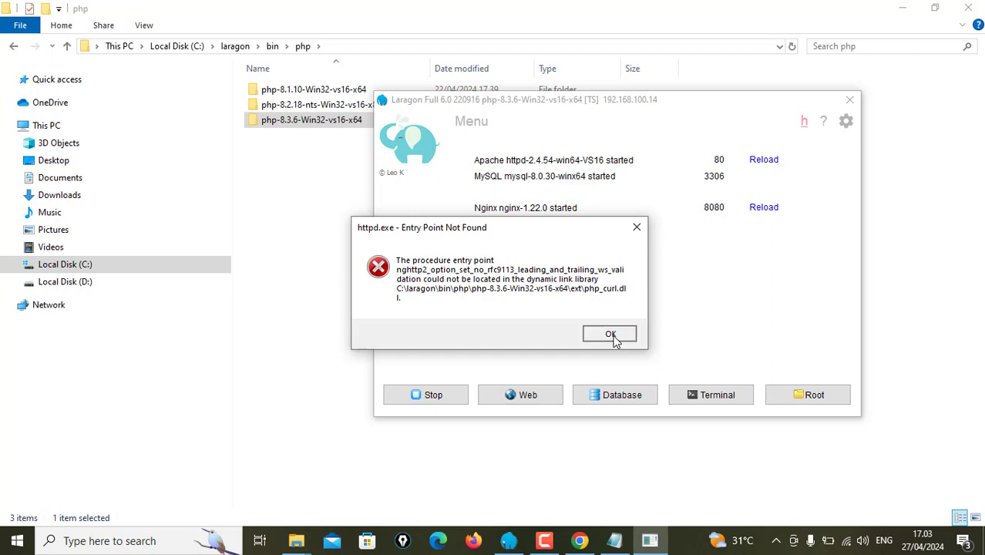
- Stop all Laragon services and start them again, dismissing any httpd.exe error dialogs
click(432, 395)
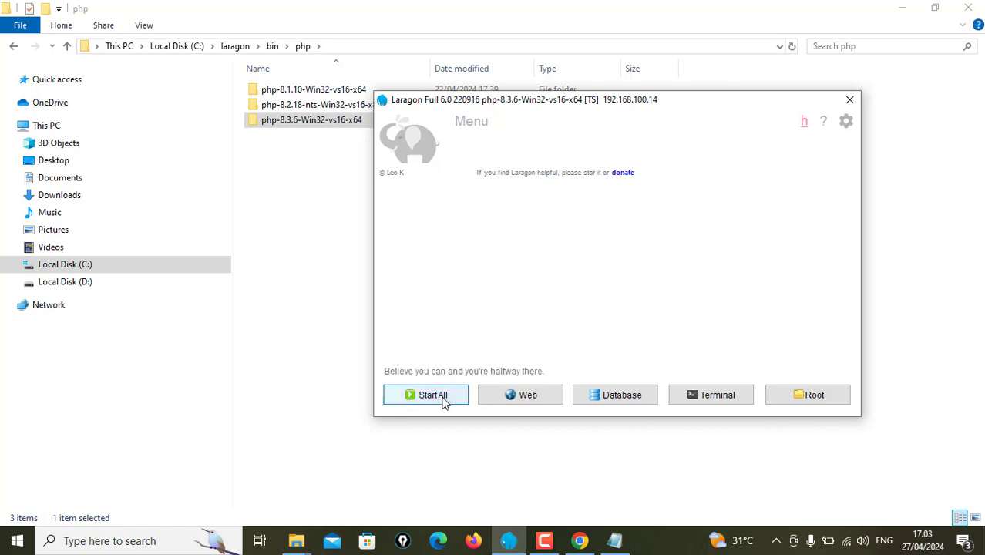
click(434, 396)
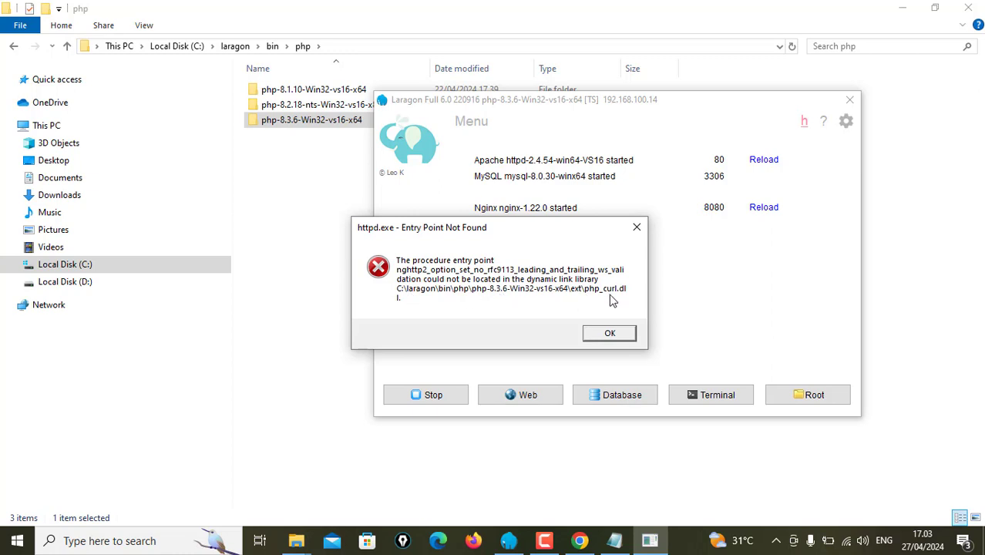
click(605, 333)
click(623, 333)
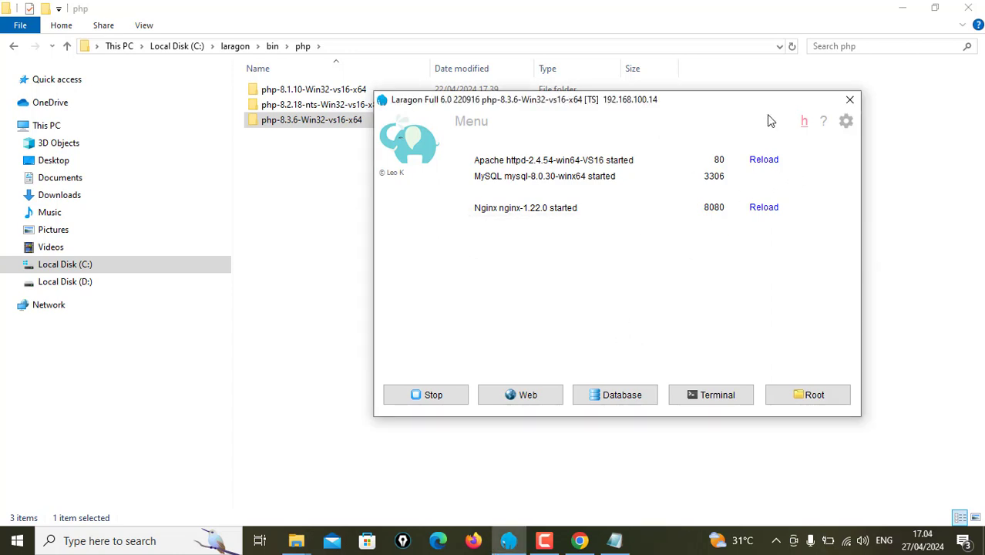
- Open Laragon's localhost page in the browser and check the PHP version shown there
click(518, 400)
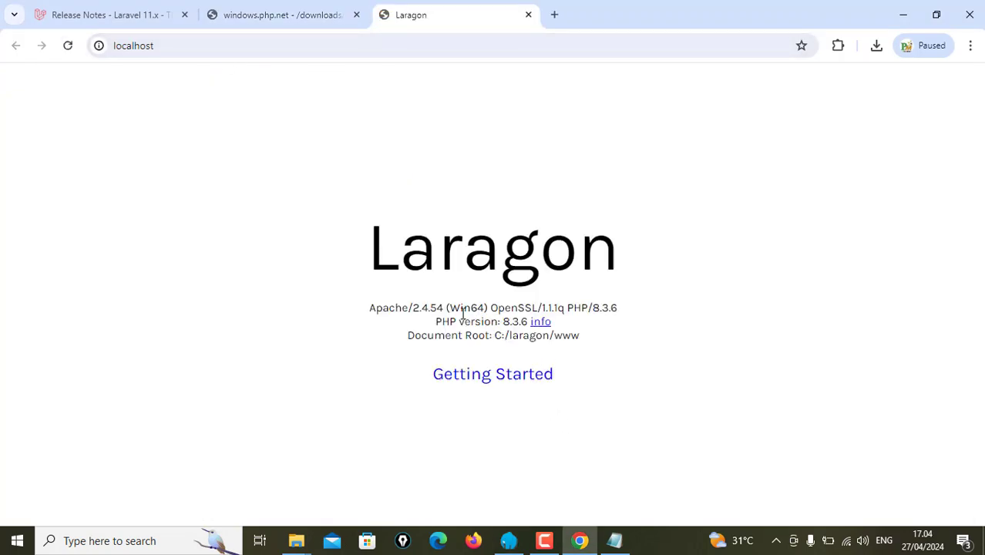
drag(594, 308, 633, 313)
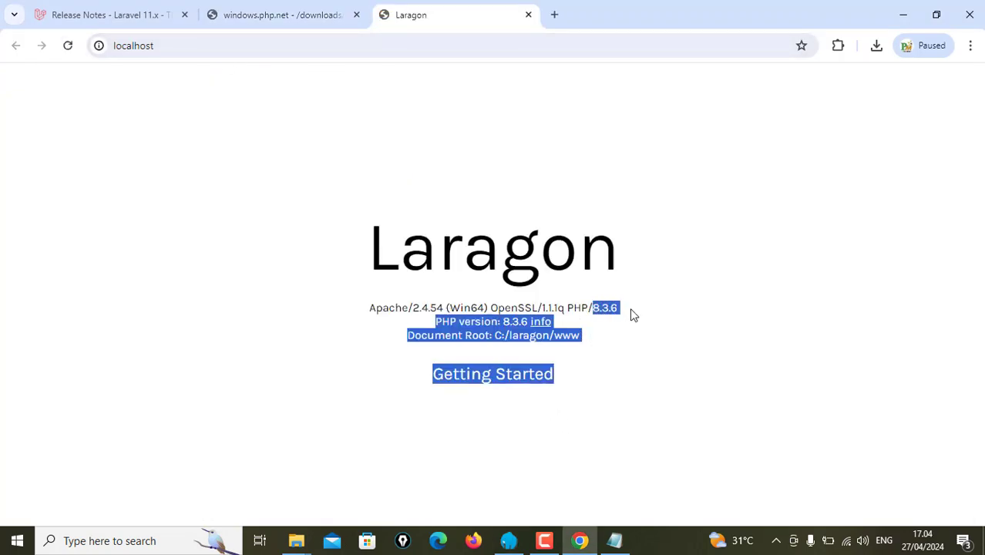
click(628, 345)
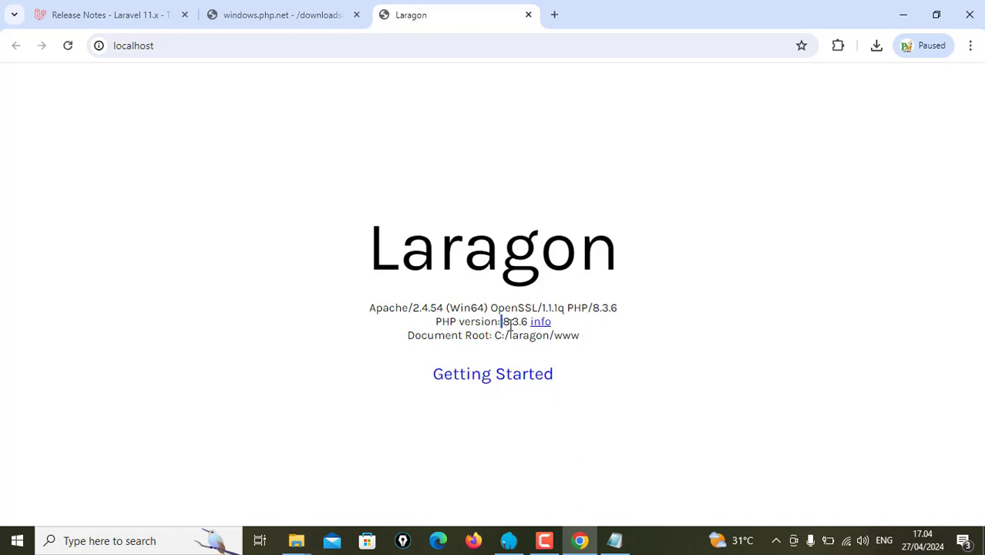
drag(503, 323, 546, 324)
click(607, 373)
- Open the Getting Started documentation from the localhost page and skim the Laragon overview, features and speed sections
click(550, 375)
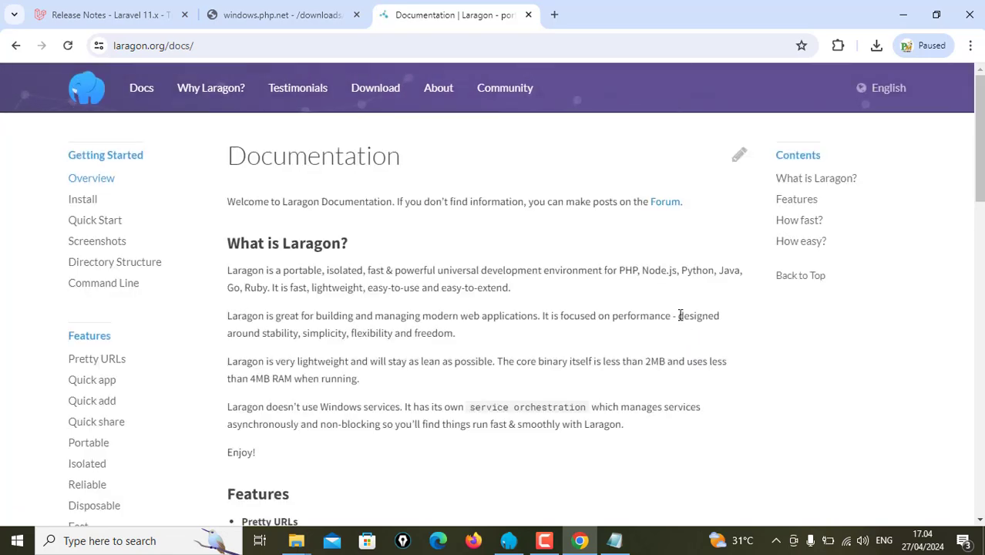
scroll(684, 315, down, 10)
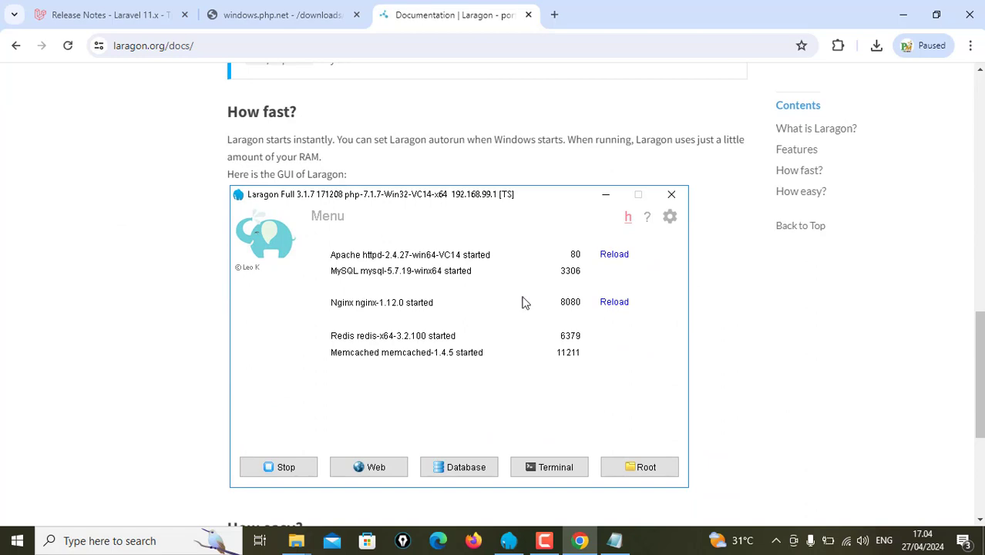
scroll(524, 309, down, 4)
scroll(708, 313, up, 5)
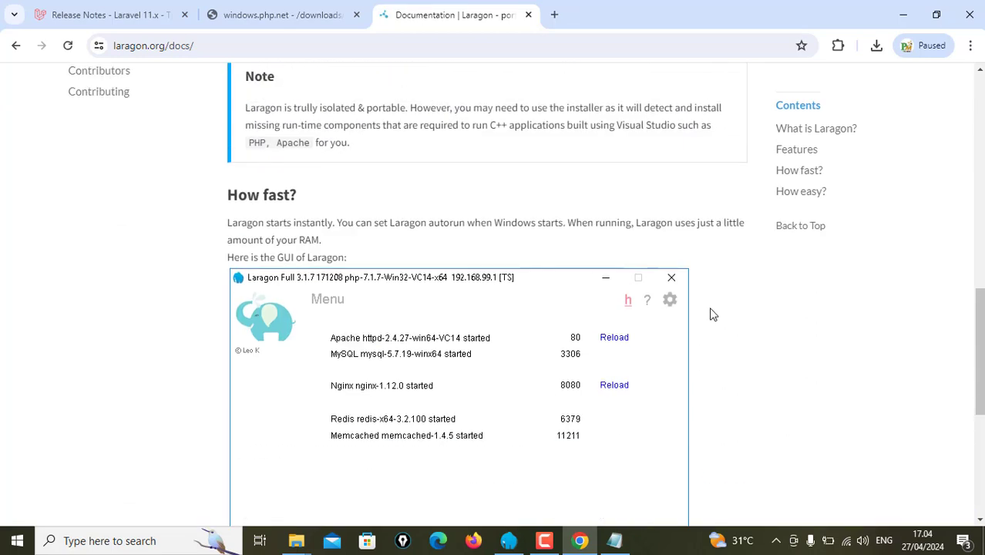
scroll(713, 315, up, 5)
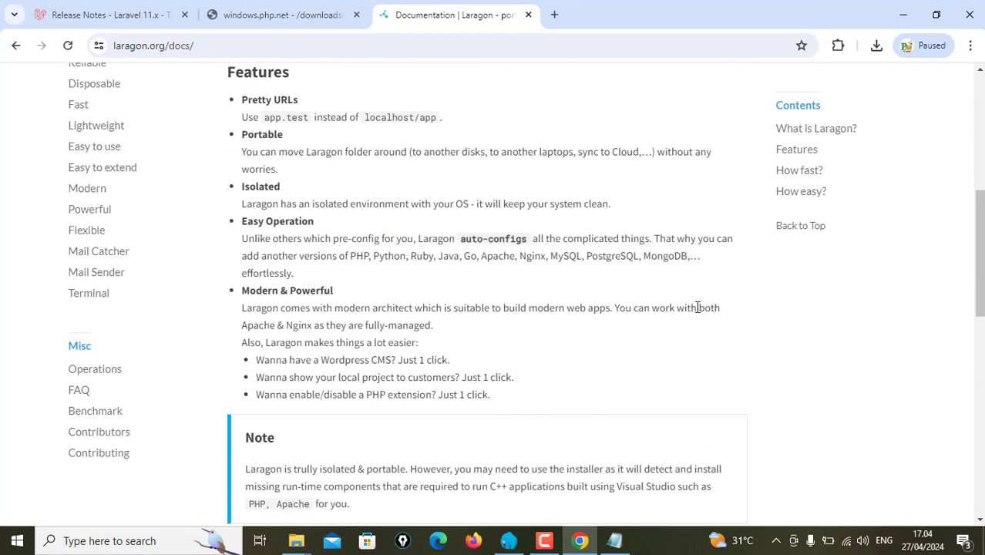
scroll(598, 304, up, 4)
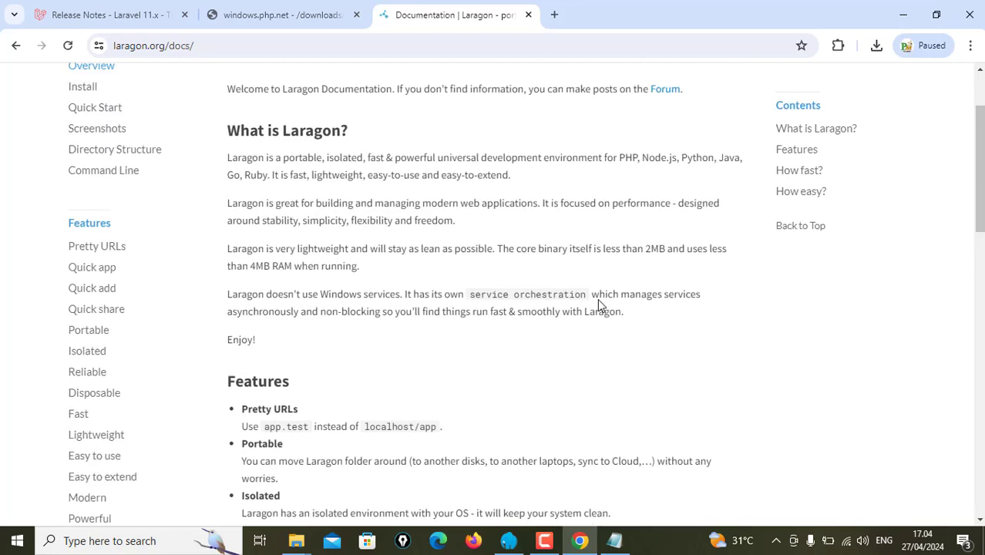
scroll(595, 304, up, 2)
scroll(519, 300, down, 3)
scroll(470, 271, up, 3)
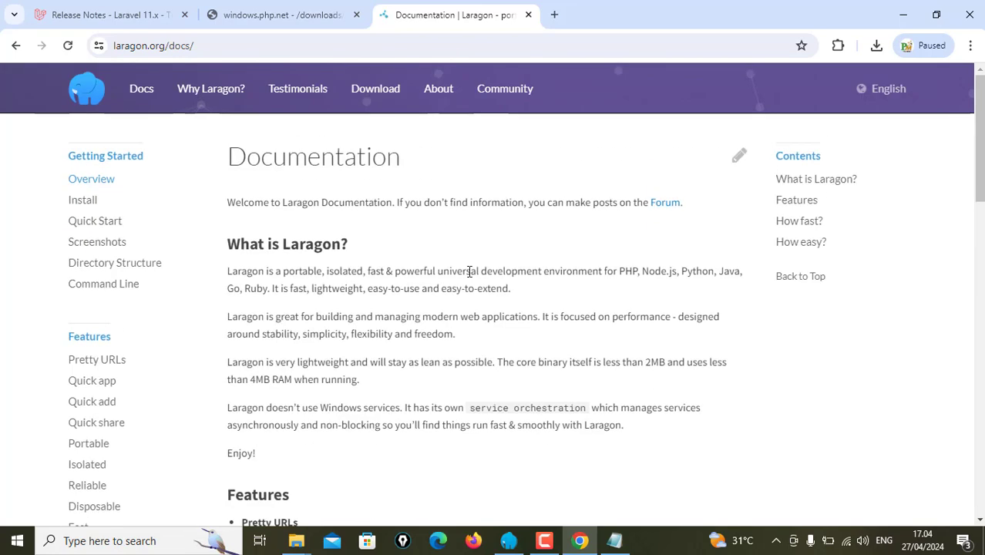
- Try to open localhost/phpmyadmin in the browser
click(209, 47)
text(l)
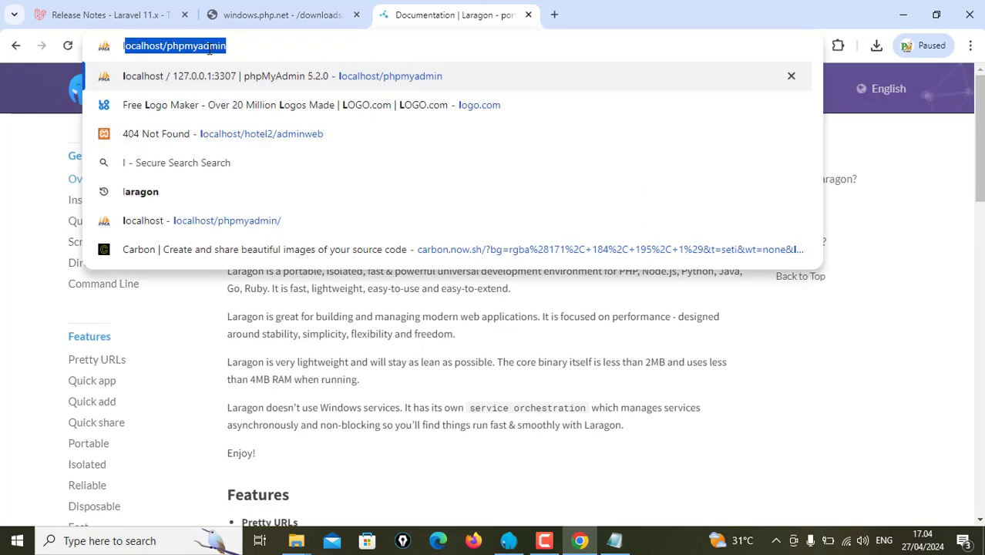
text(o)
key(Return)
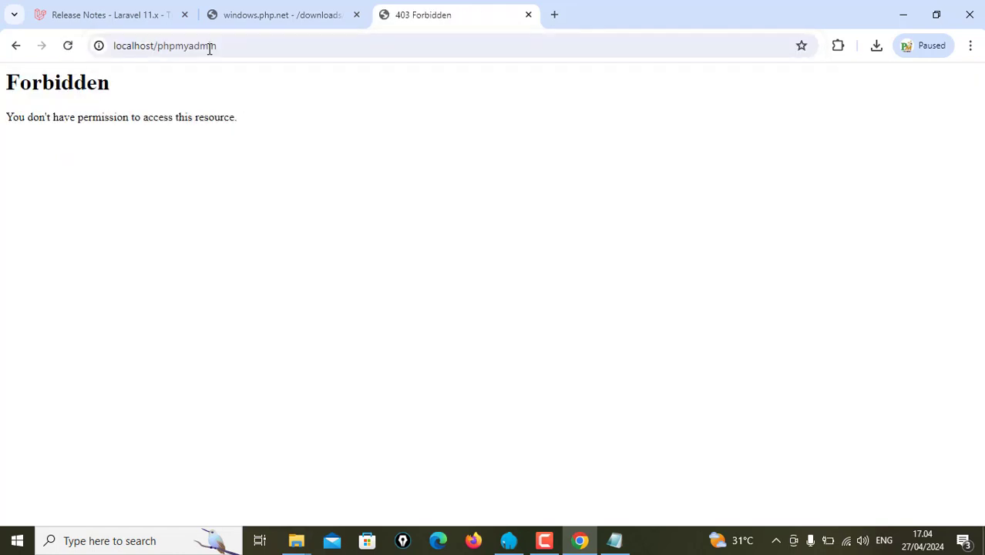
- Glance at the windows.php.net releases page, then return from the localhost/phpmyadmin page to the Laragon documentation
click(298, 14)
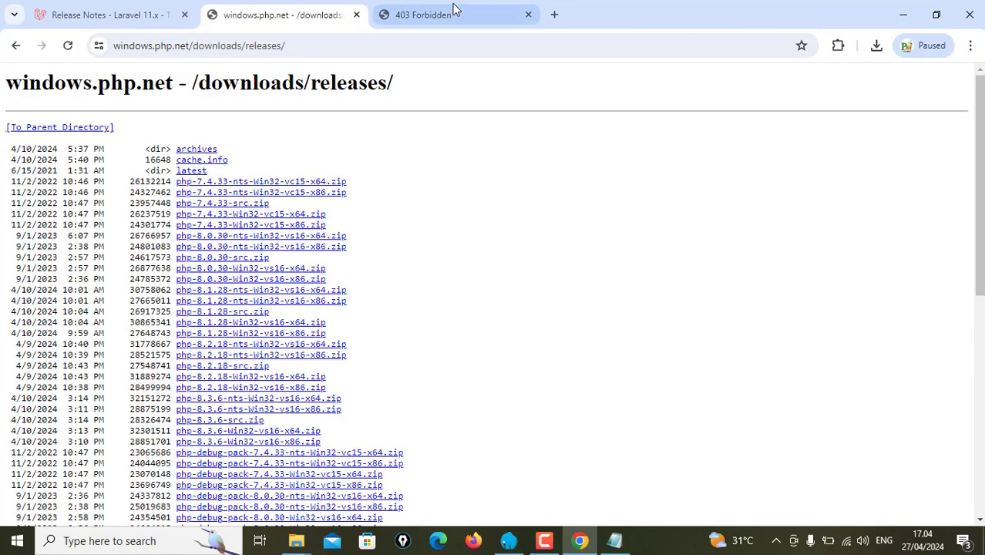
click(457, 14)
click(239, 10)
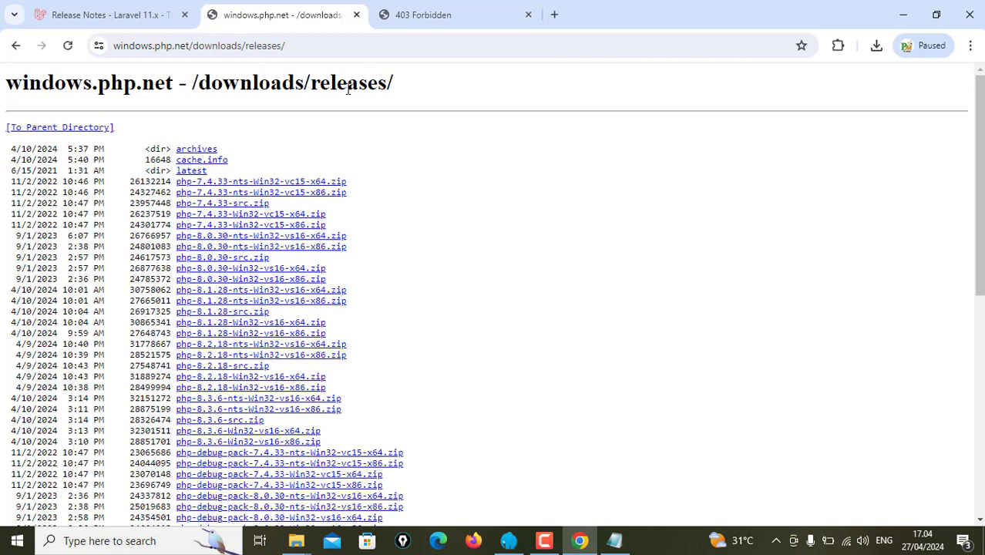
click(492, 17)
click(17, 46)
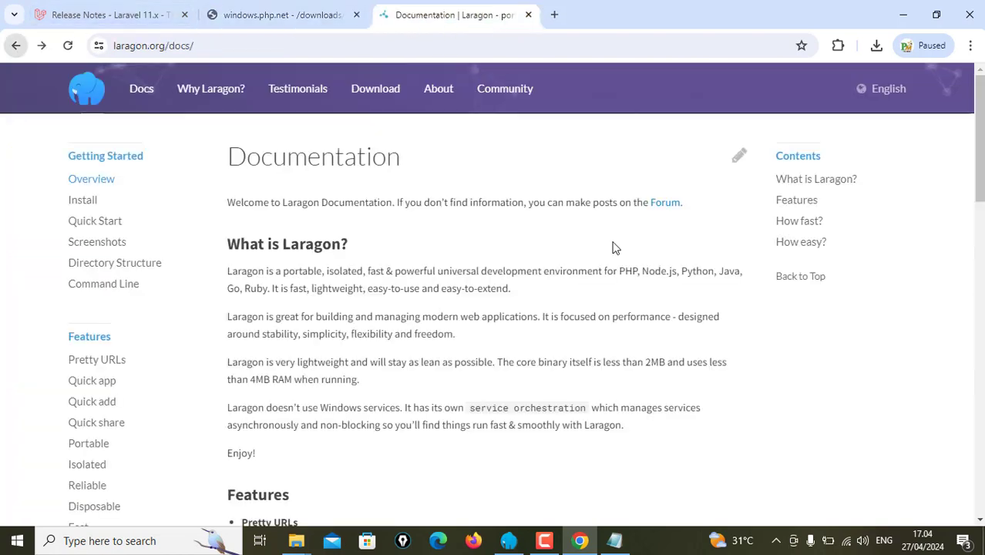
- Switch to Laragon, view its PHP options without changing them, and briefly open the www root folder before closing it
click(512, 545)
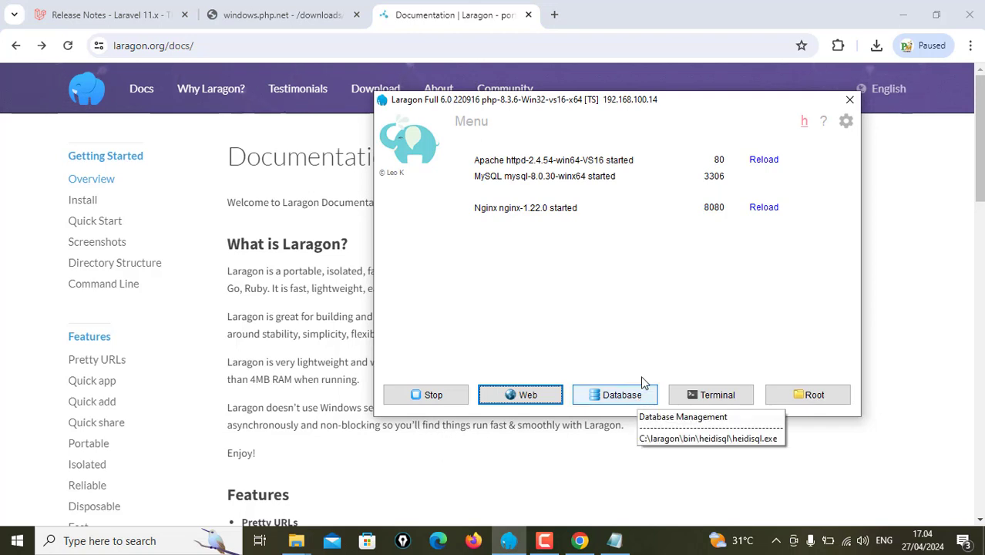
right_click(651, 285)
mouse_move(695, 364)
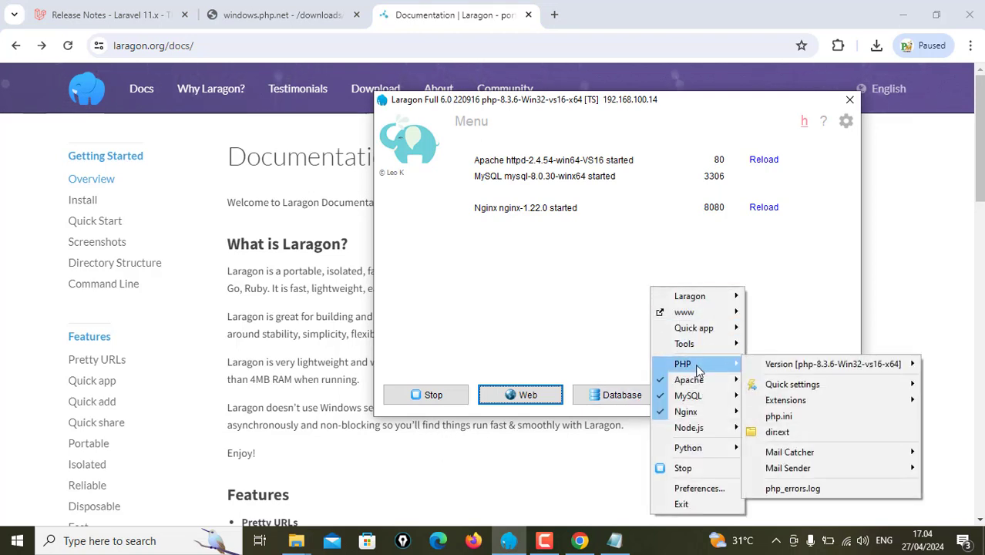
click(560, 321)
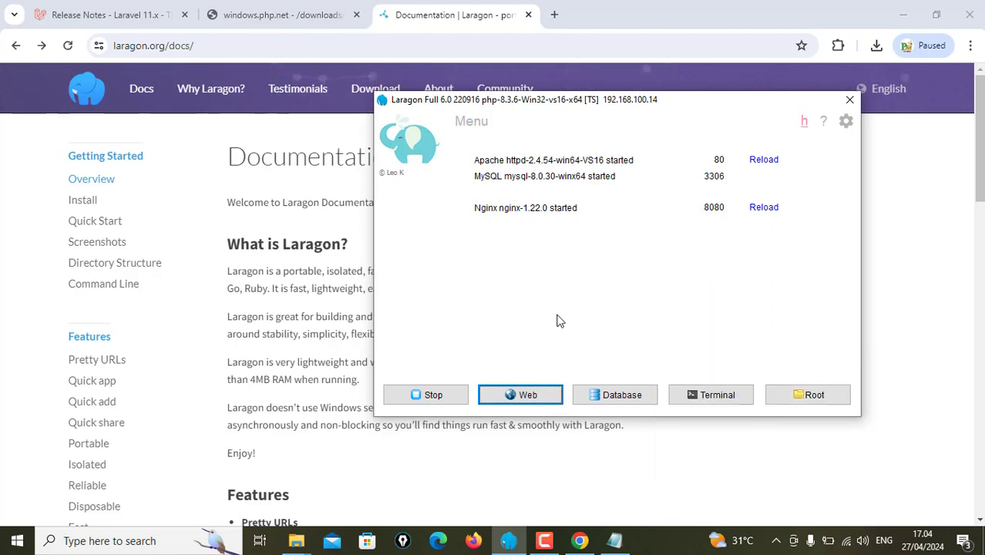
click(797, 399)
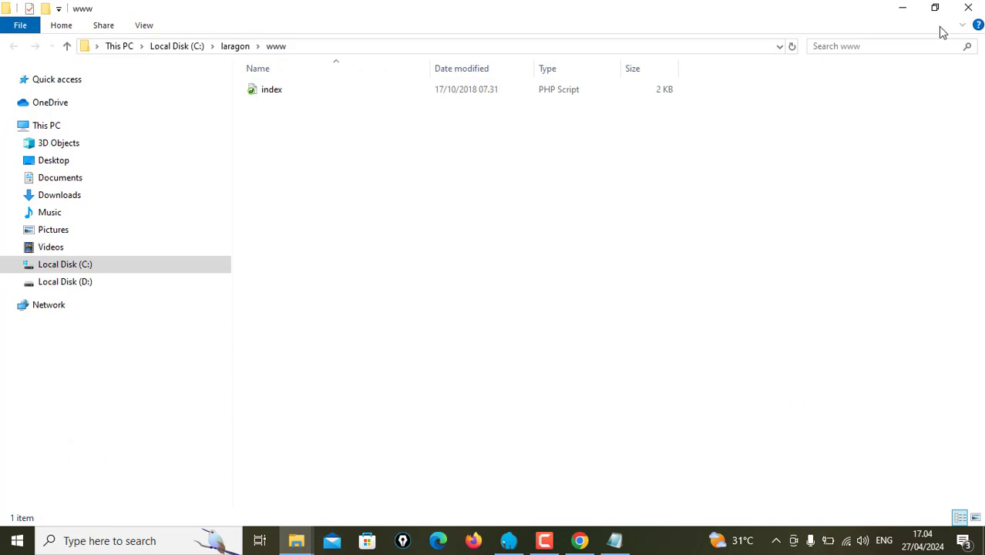
click(968, 7)
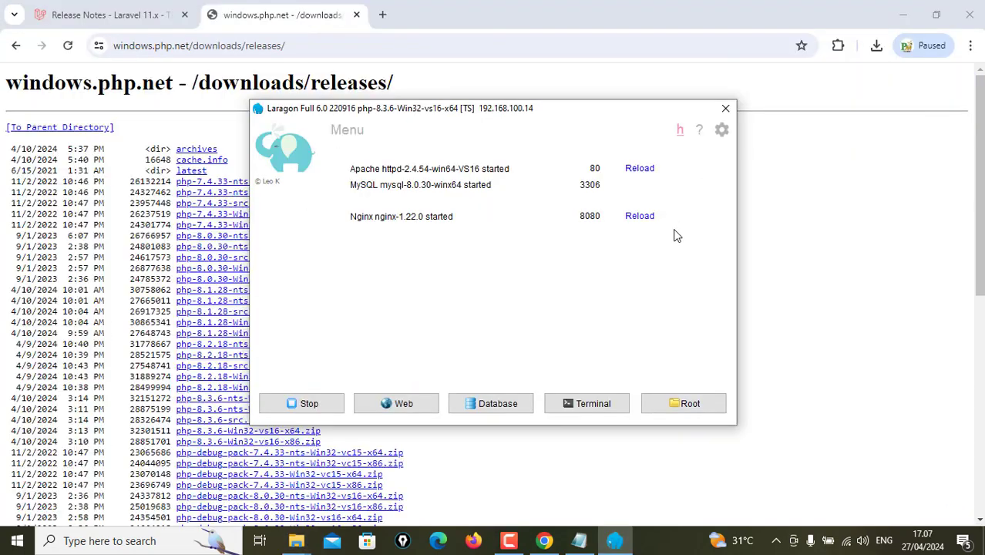
- Check Laragon's MySQL version options, open phpMyAdmin from its MySQL options and read the page that loads
right_click(595, 286)
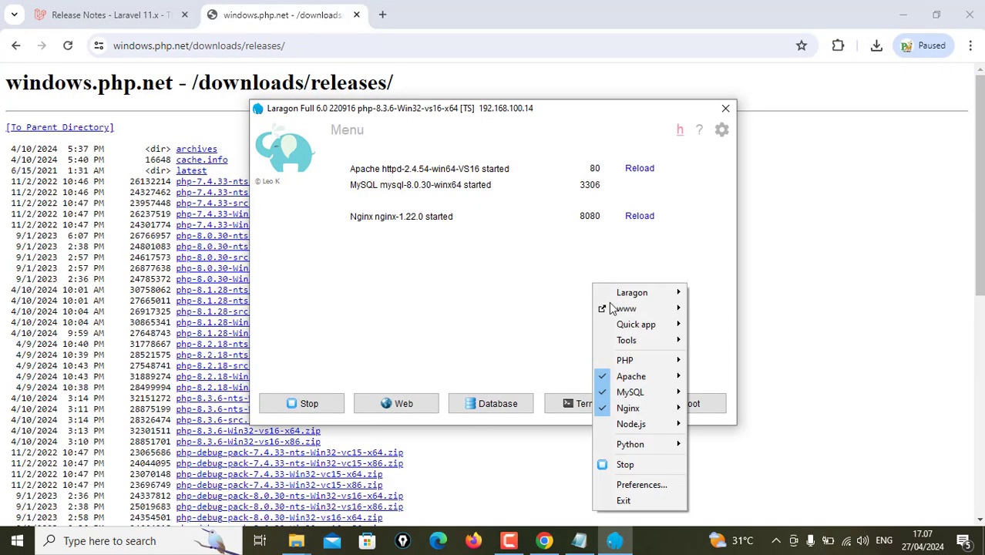
mouse_move(651, 360)
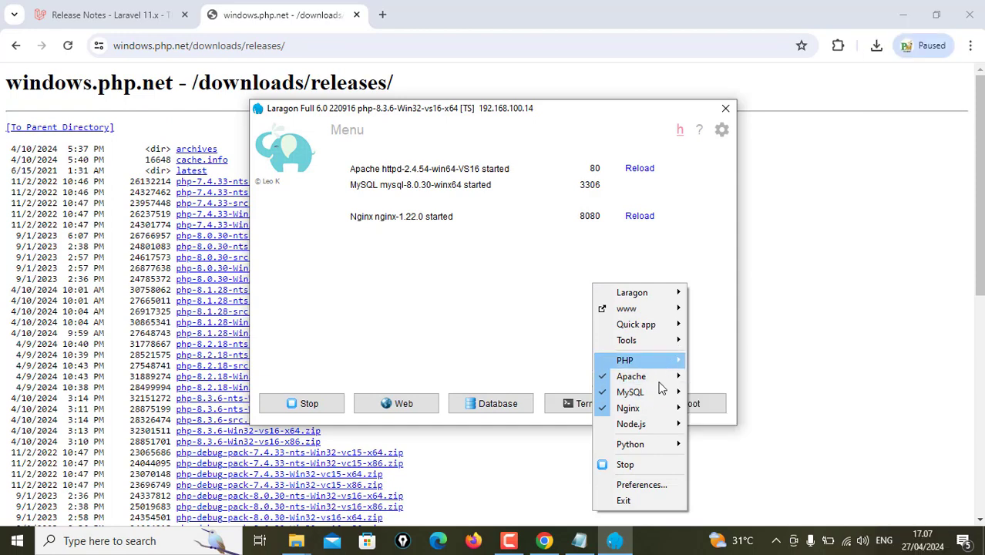
mouse_move(651, 394)
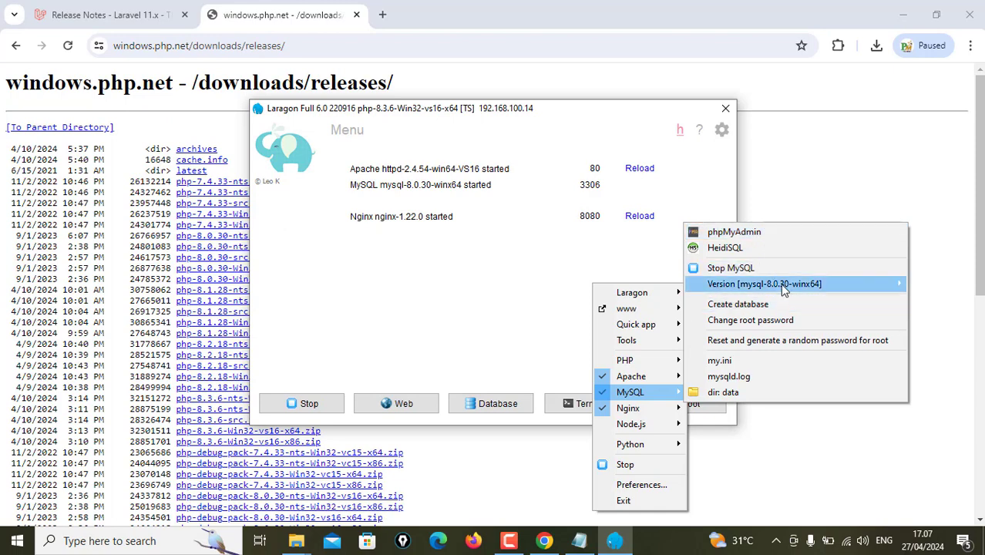
mouse_move(782, 285)
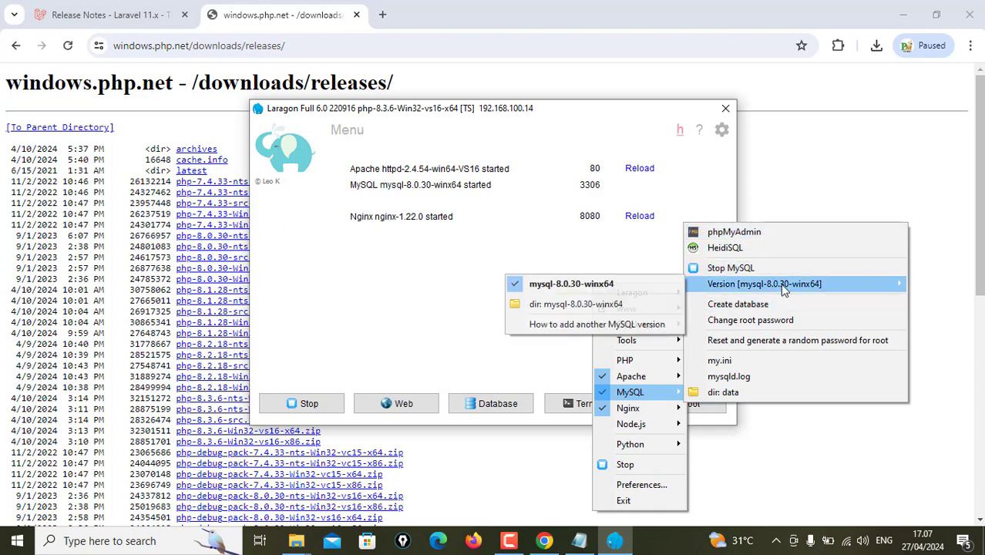
click(759, 233)
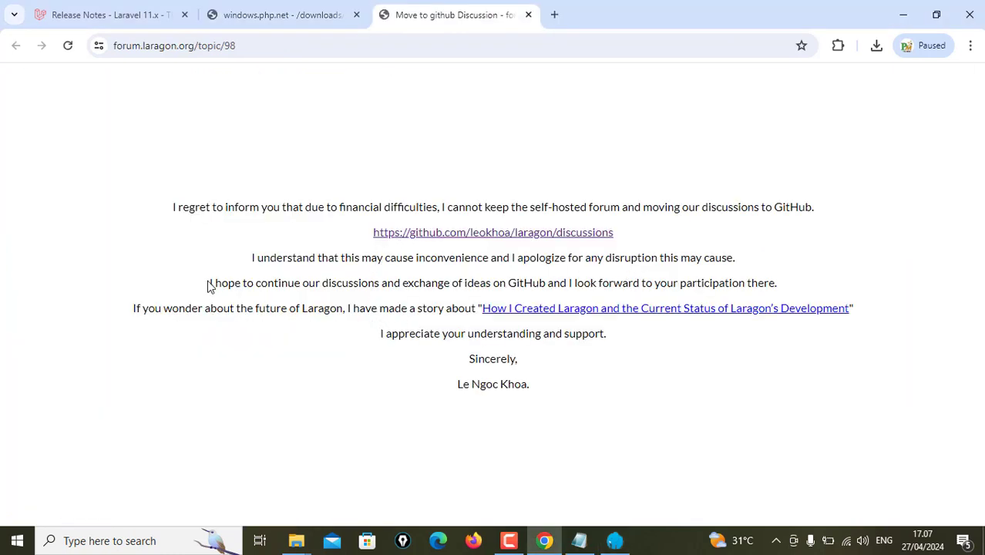
drag(208, 284, 809, 283)
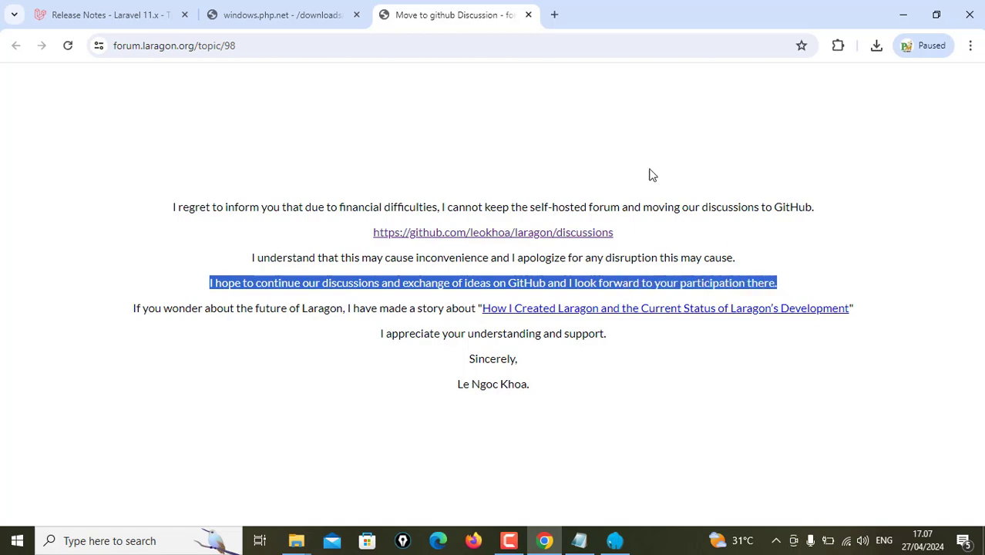